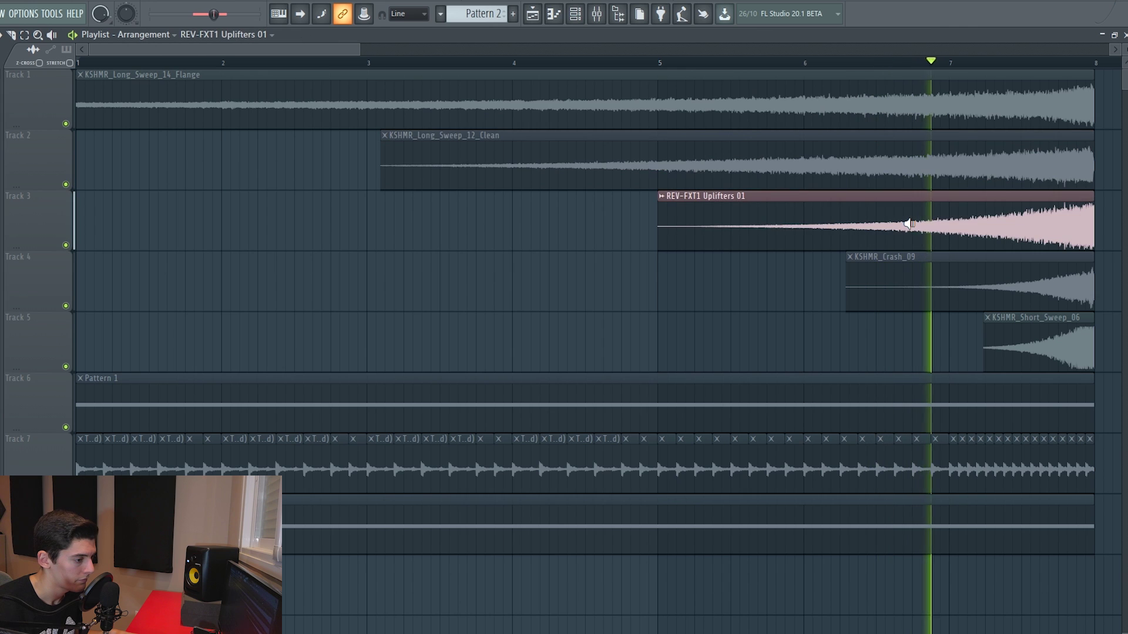
# Audition the crash, short sweep, Pattern 1 and Track 7 clips one at a time.
pyautogui.click(994, 300)
pyautogui.click(1034, 344)
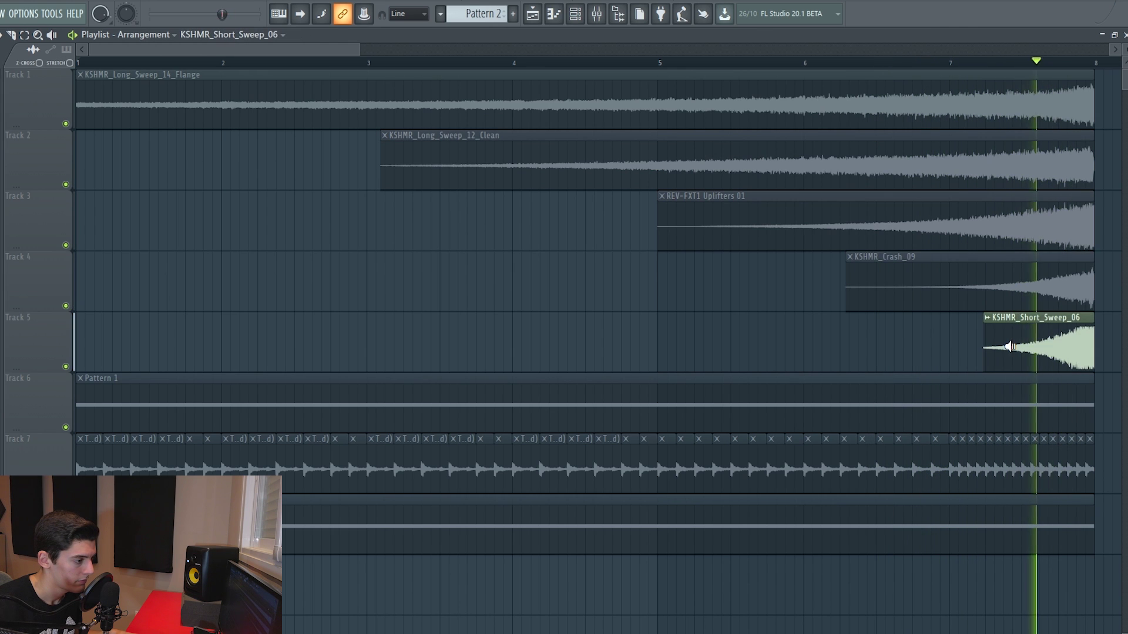
pyautogui.click(408, 425)
pyautogui.rightClick(84, 468)
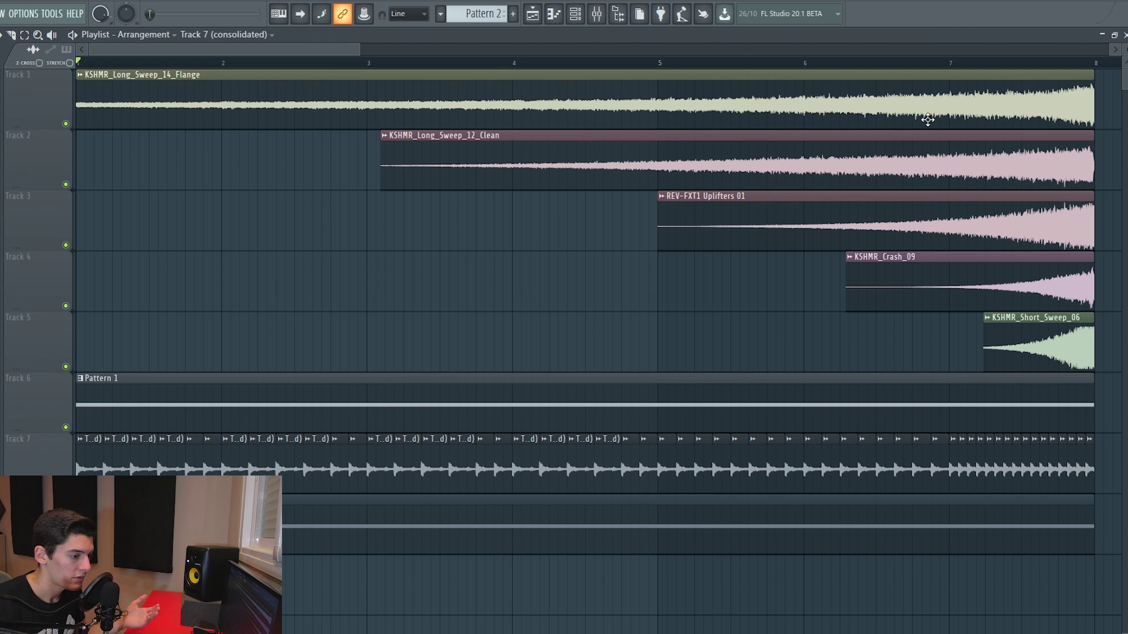
# Open the KSHMR_Crash_09 sample's channel settings and examine its Reverse effect.
pyautogui.doubleClick(989, 271)
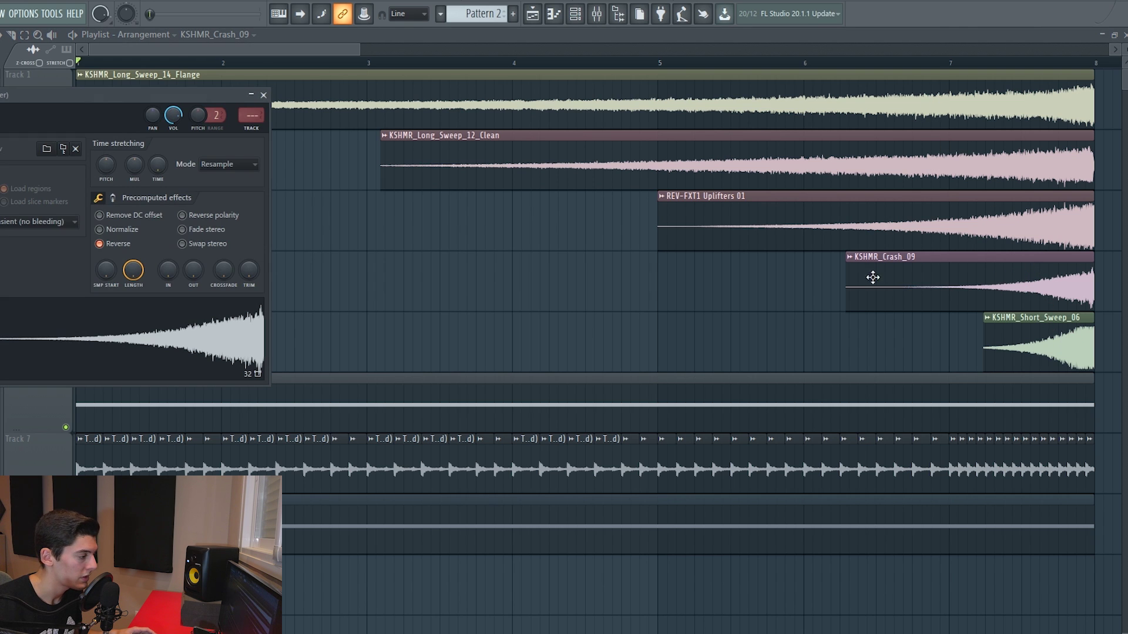
pyautogui.click(100, 244)
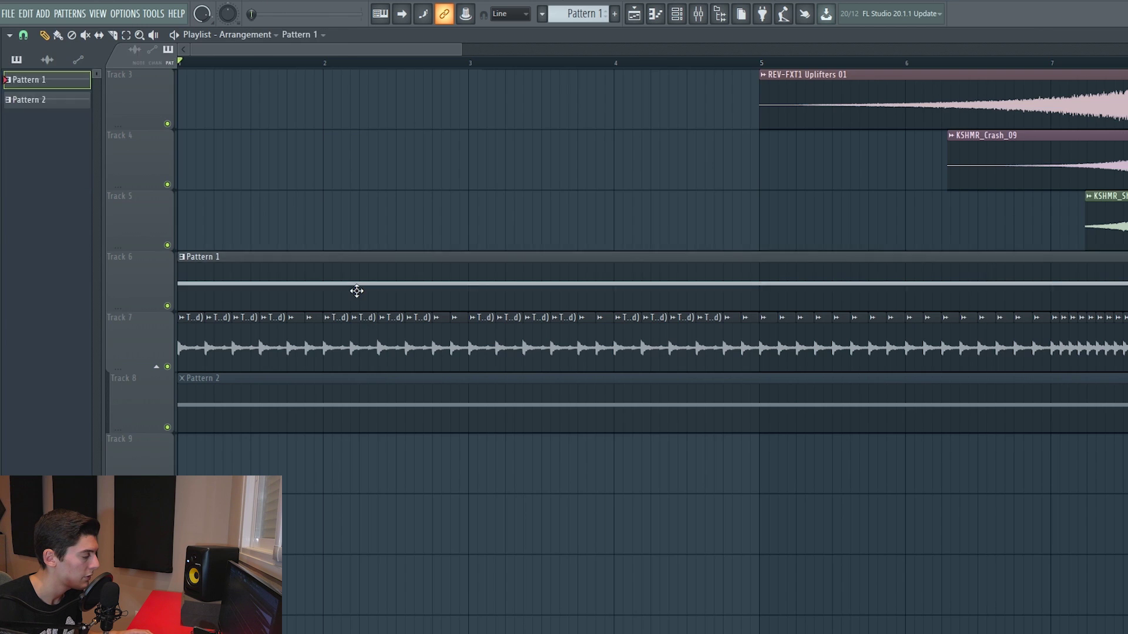
# Open Pattern 1's channels and inspect the 3x Osc and Sylenth1 instruments.
pyautogui.doubleClick(357, 293)
pyautogui.press('F6')
pyautogui.click(73, 147)
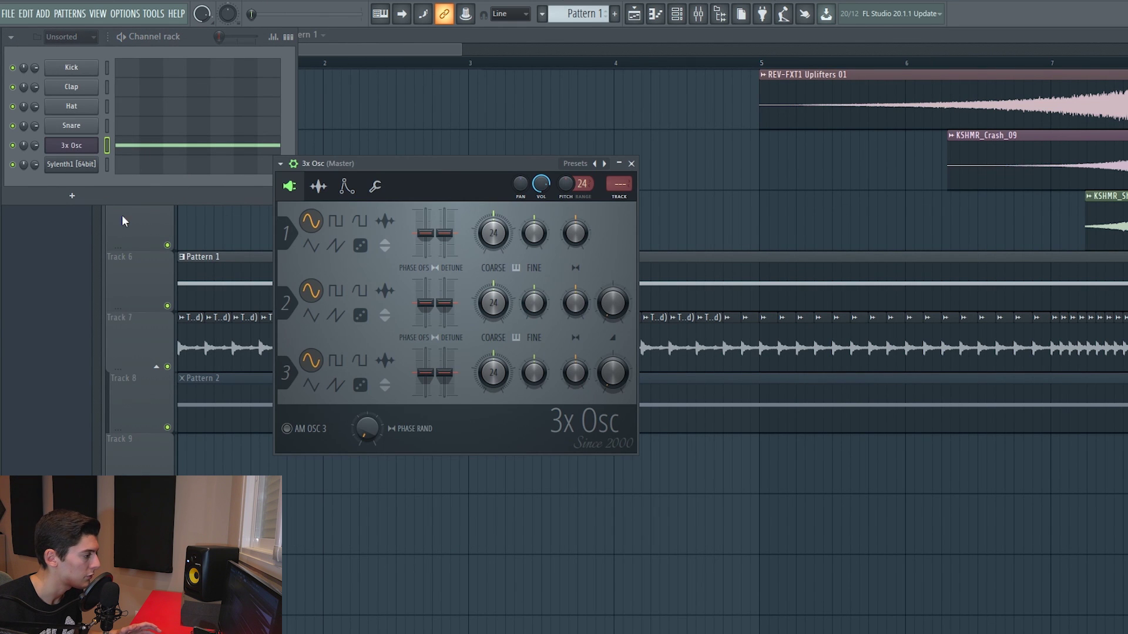
pyautogui.moveTo(433, 175); pyautogui.dragTo(452, 158)
pyautogui.click(650, 146)
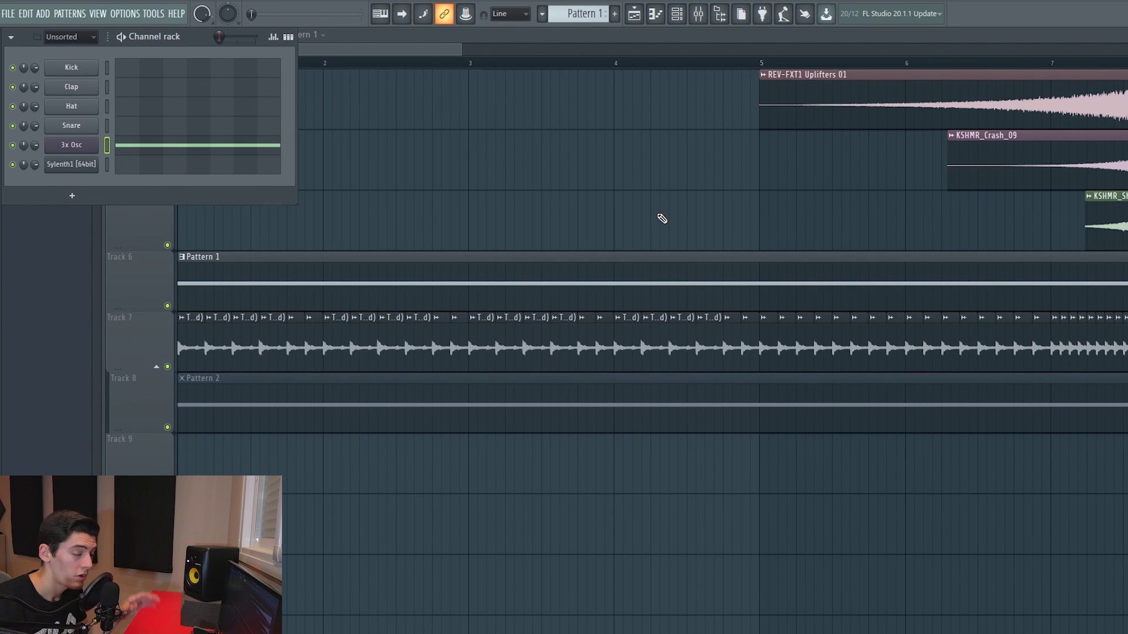
pyautogui.click(93, 167)
pyautogui.moveTo(429, 249); pyautogui.dragTo(617, 100)
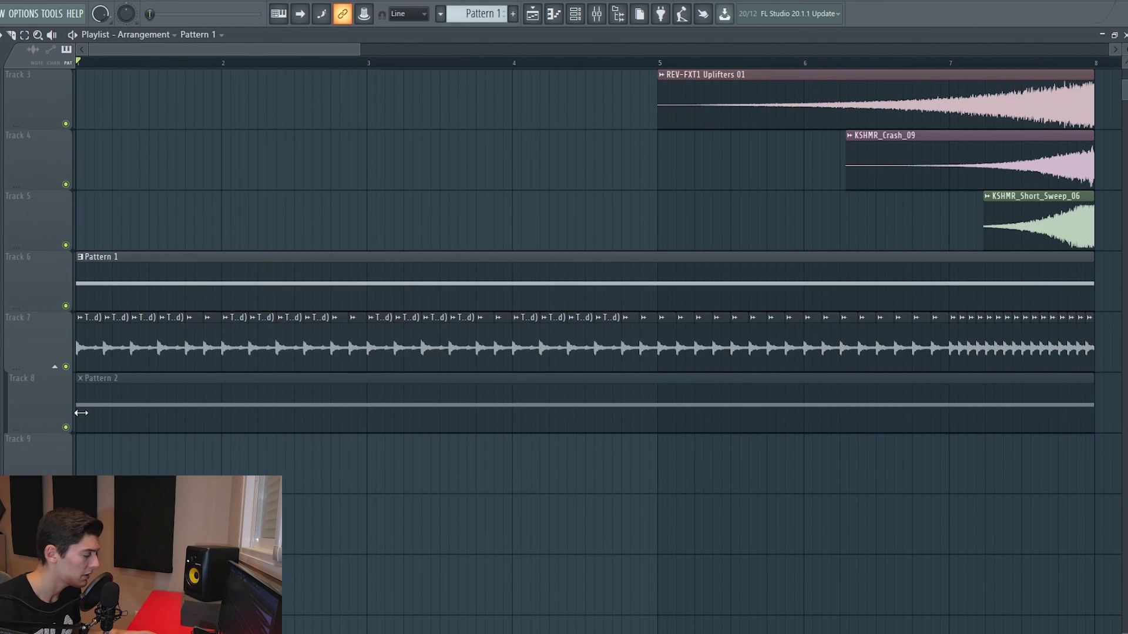
# Play the Pattern 2 clip on Track 8 in solo.
pyautogui.click(81, 413)
pyautogui.press('space')
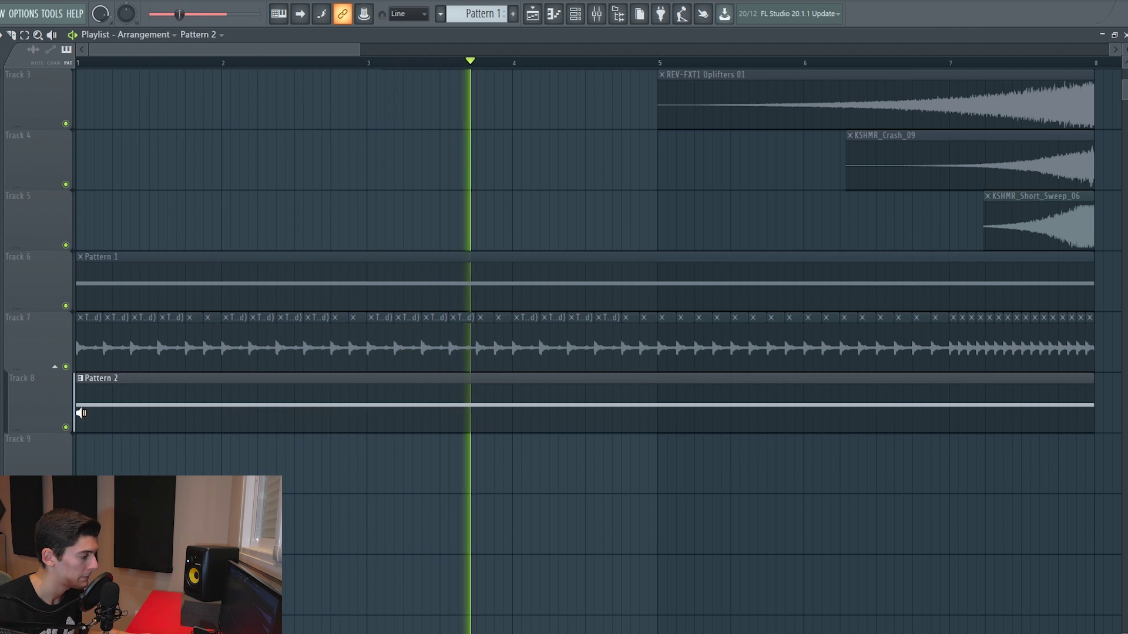
pyautogui.press('space')
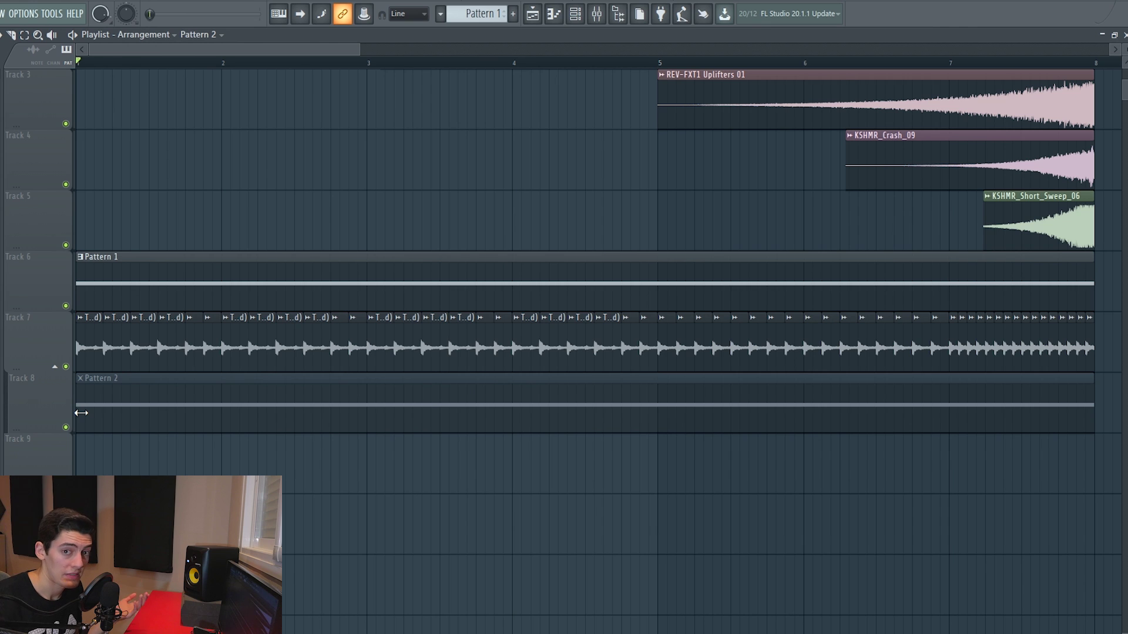
# Solo the drum build-up on Track 7 and listen to it from bar 1, mid bar 4 and bar 7.
pyautogui.keyDown('ctrl'); pyautogui.click(66, 367); pyautogui.keyUp('ctrl')
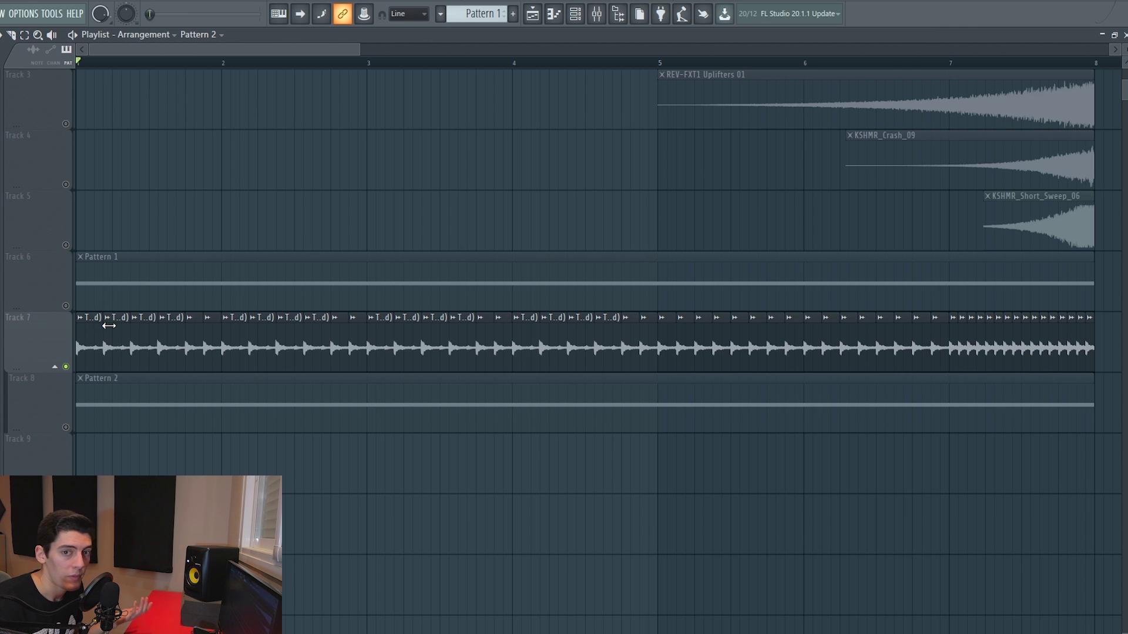
pyautogui.press('space')
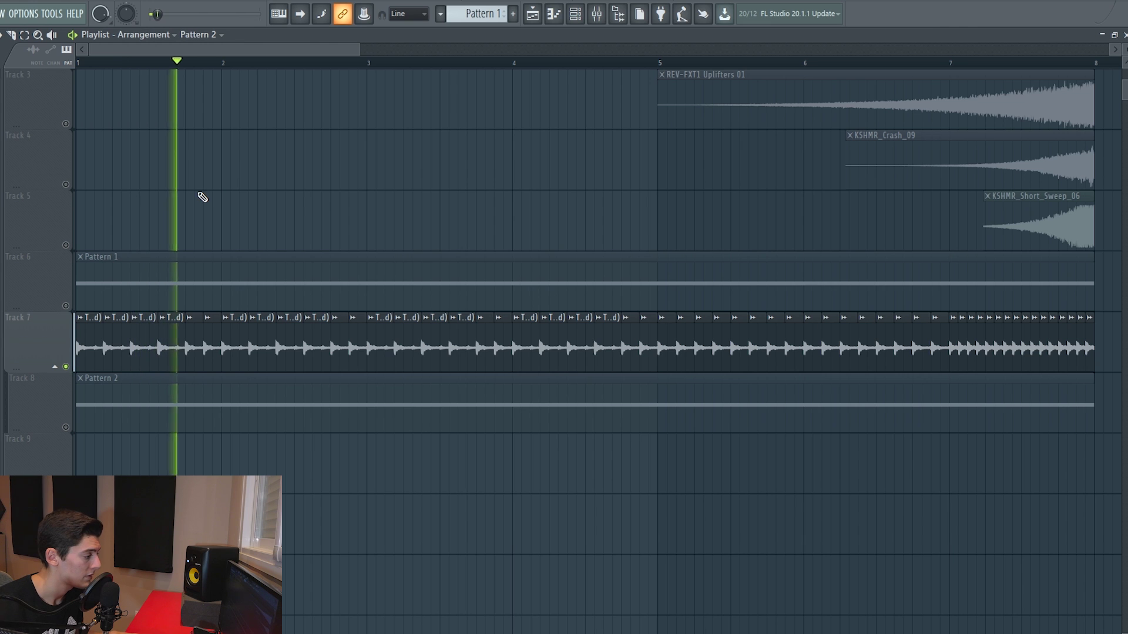
pyautogui.click(576, 61)
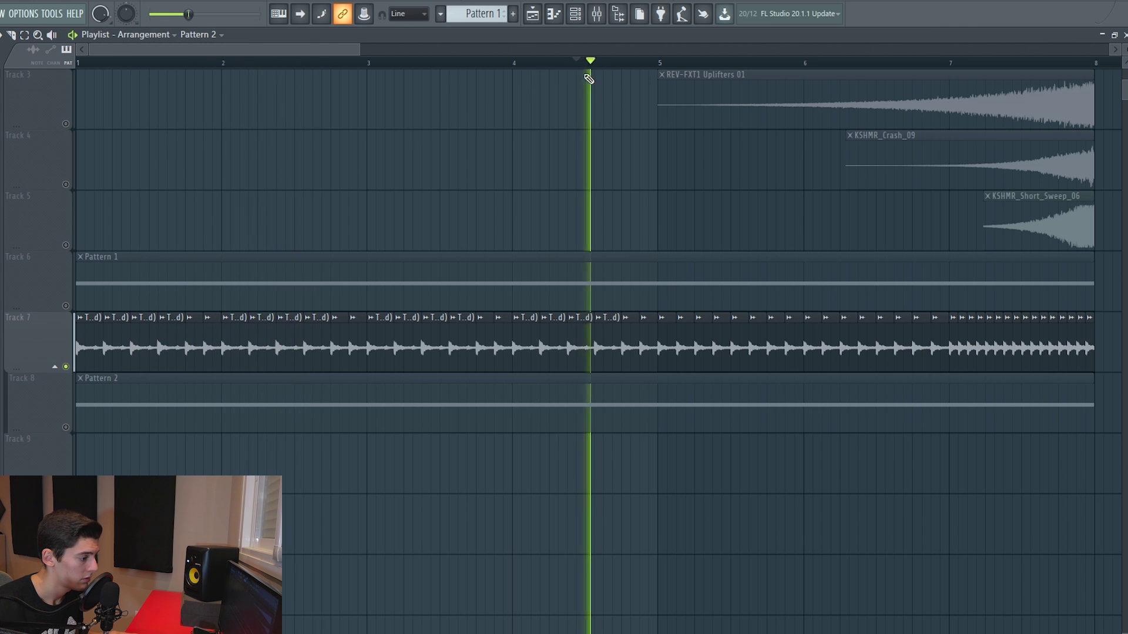
pyautogui.click(952, 64)
pyautogui.press('space')
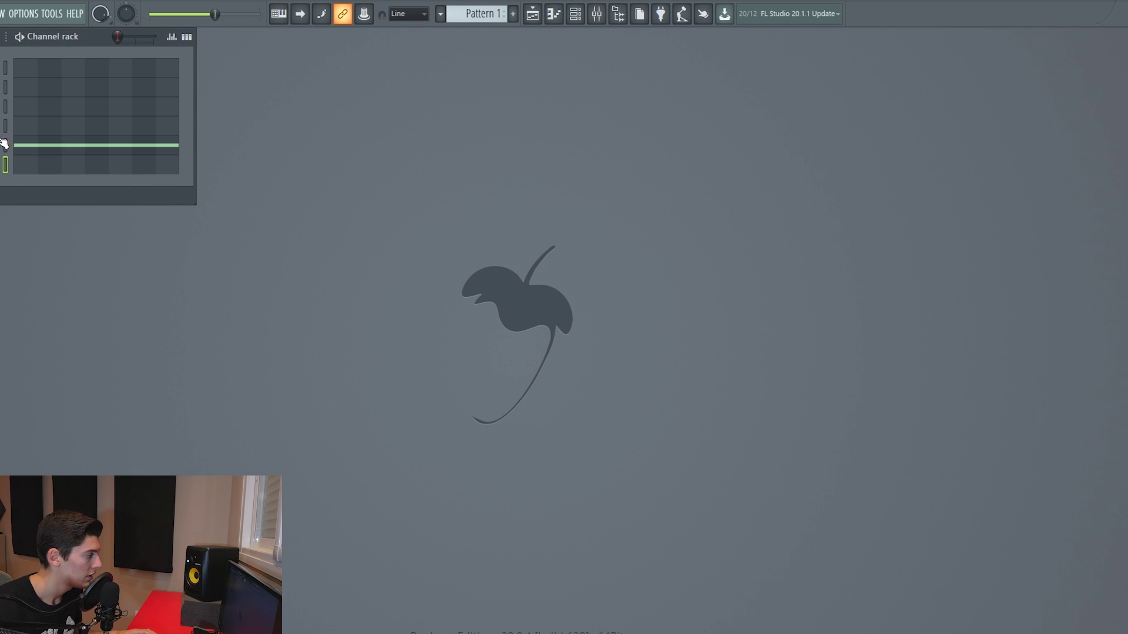
# Create an automation clip for the 3x Osc channel pitch and raise it steadily to a peak at bar 8.
pyautogui.click(8, 145)
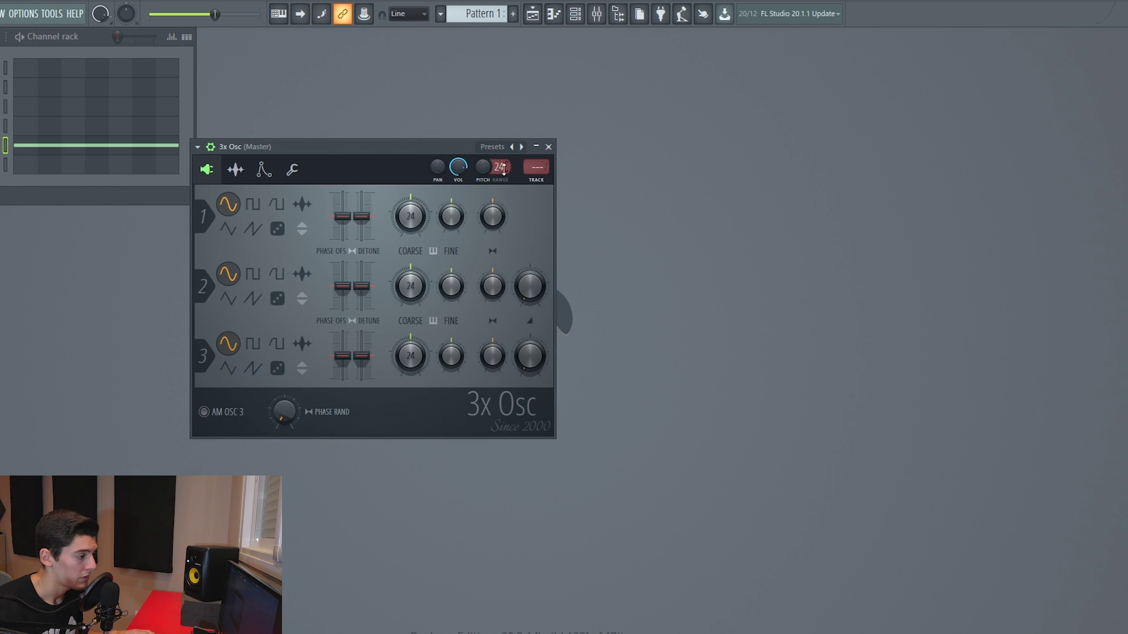
pyautogui.rightClick(484, 172)
pyautogui.click(528, 252)
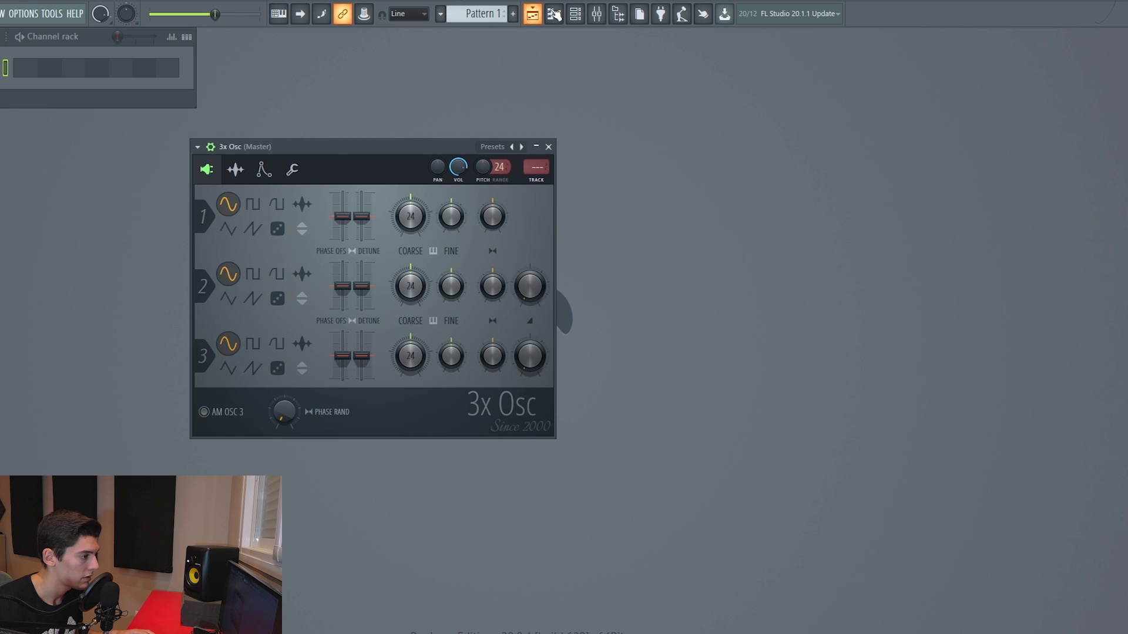
pyautogui.click(532, 14)
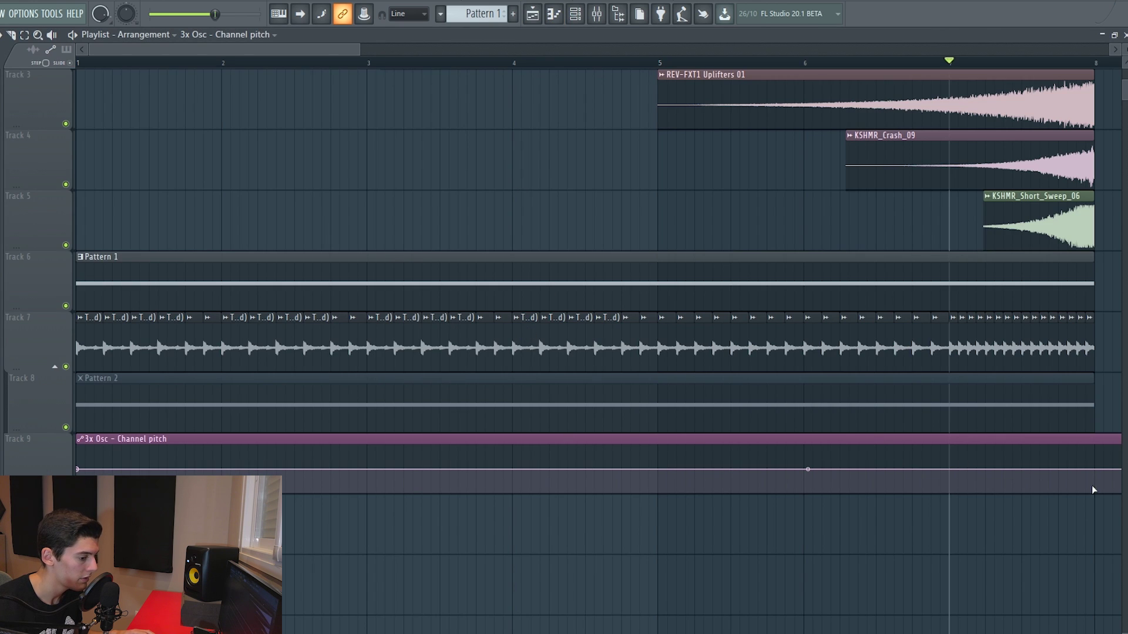
pyautogui.moveTo(1096, 469); pyautogui.dragTo(1059, 432)
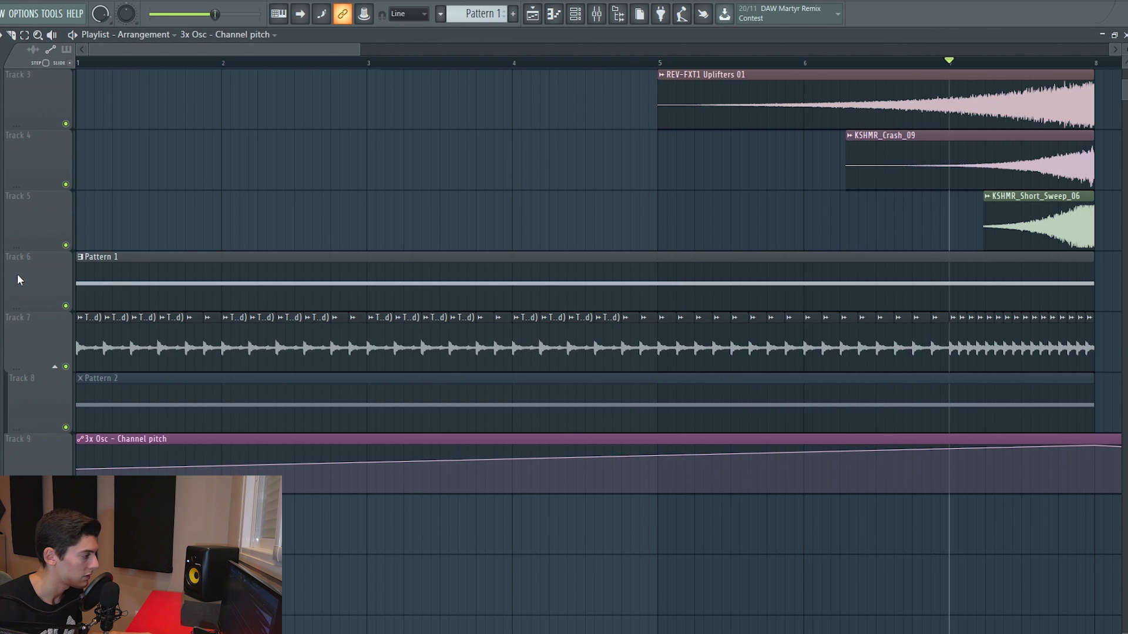
# Solo Pattern 1 on Track 6, audition the pitch rise and bend its automation slope into a slight upward-accelerating curve.
pyautogui.rightClick(66, 306)
pyautogui.press('space')
pyautogui.press('space')
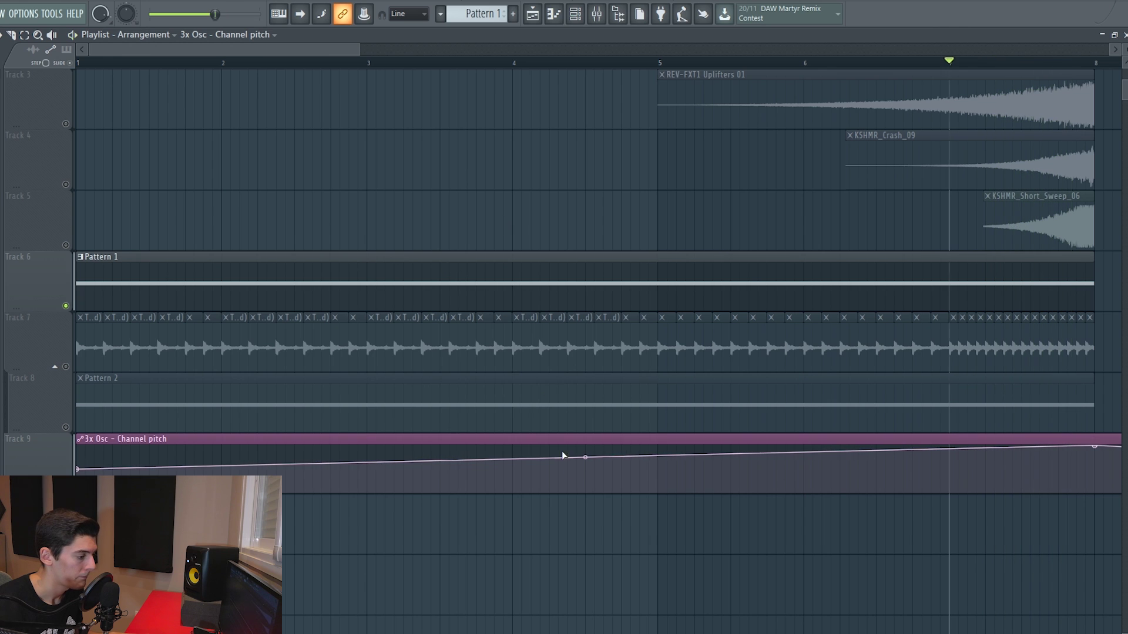
pyautogui.moveTo(586, 461); pyautogui.dragTo(586, 451)
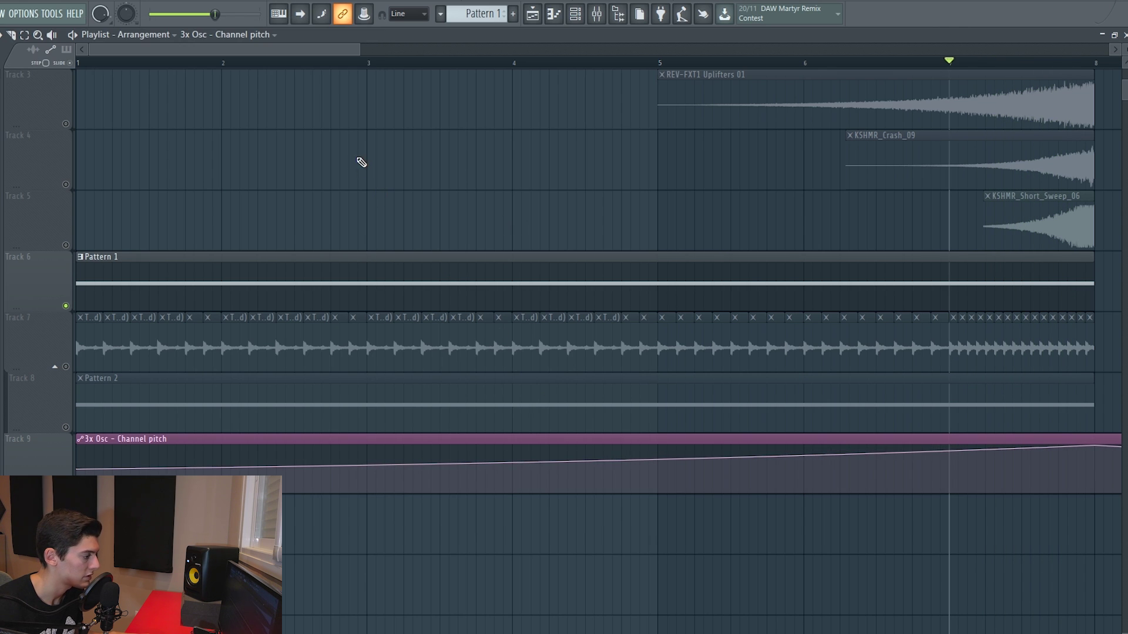
# Solo Track 7 and audition its pitch-automated drum clips from several points, including bar 5.
pyautogui.click(66, 367)
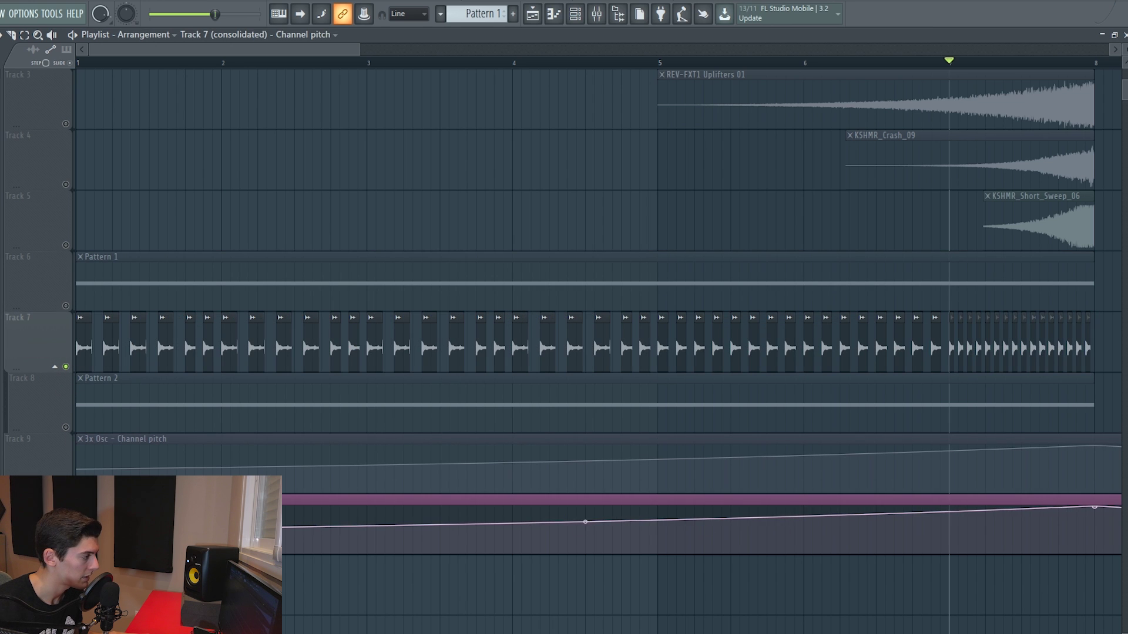
pyautogui.moveTo(112, 63); pyautogui.dragTo(875, 64)
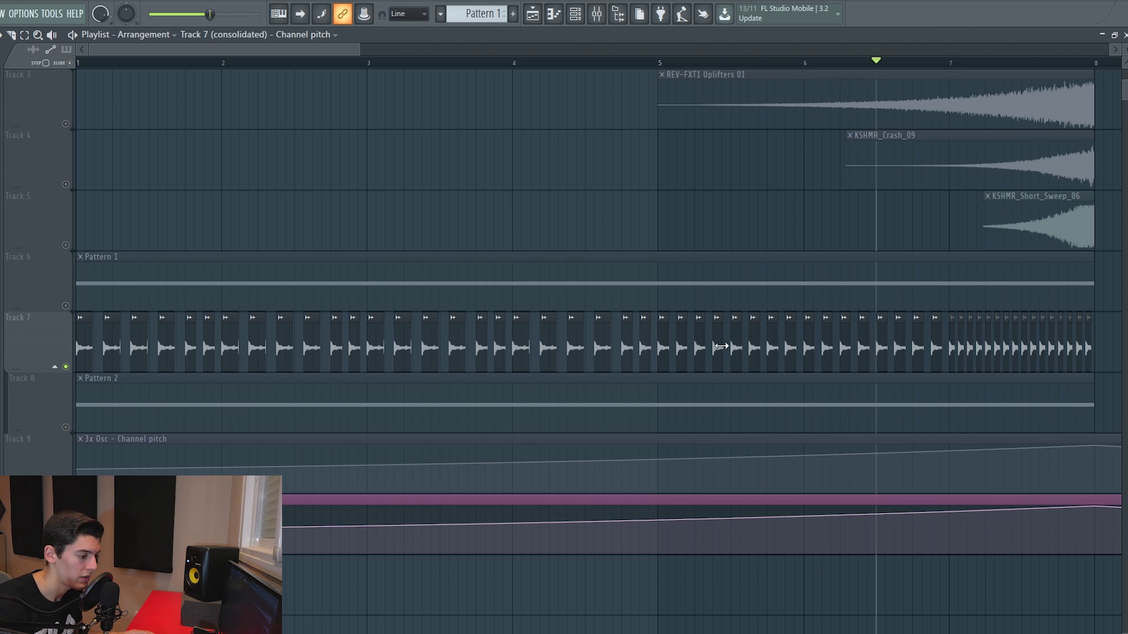
pyautogui.click(668, 62)
pyautogui.press('space')
pyautogui.press('space')
# Set the time-stretching mode of the Track 7 (consolidated) sample to Stretch, audition it from bar 5 and bring back all tracks.
pyautogui.doubleClick(661, 355)
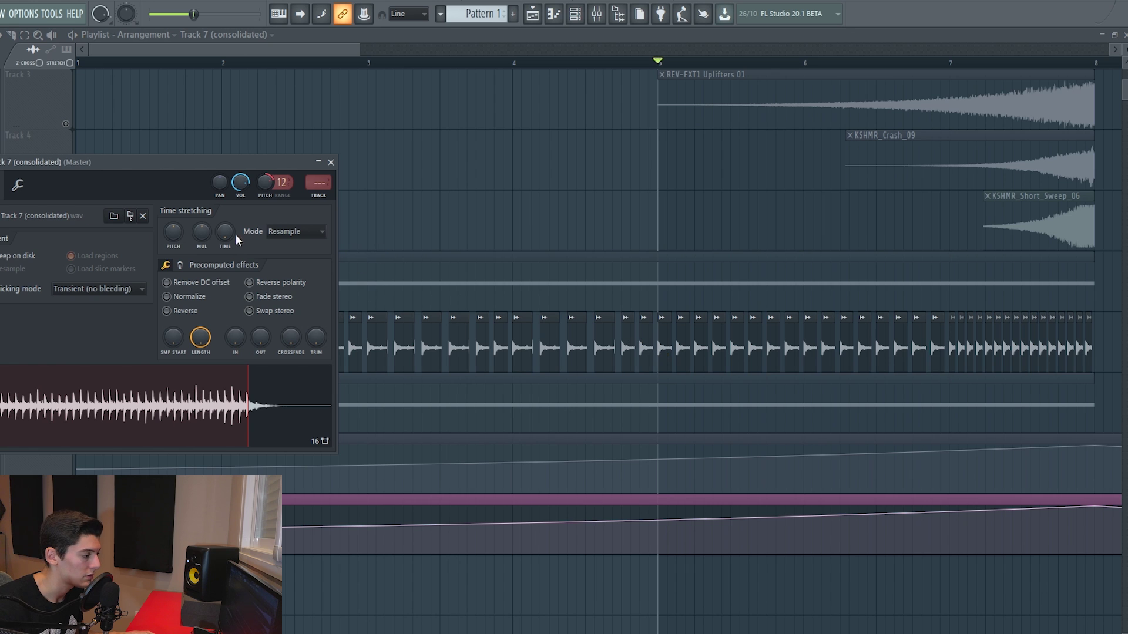
pyautogui.click(297, 233)
pyautogui.click(290, 269)
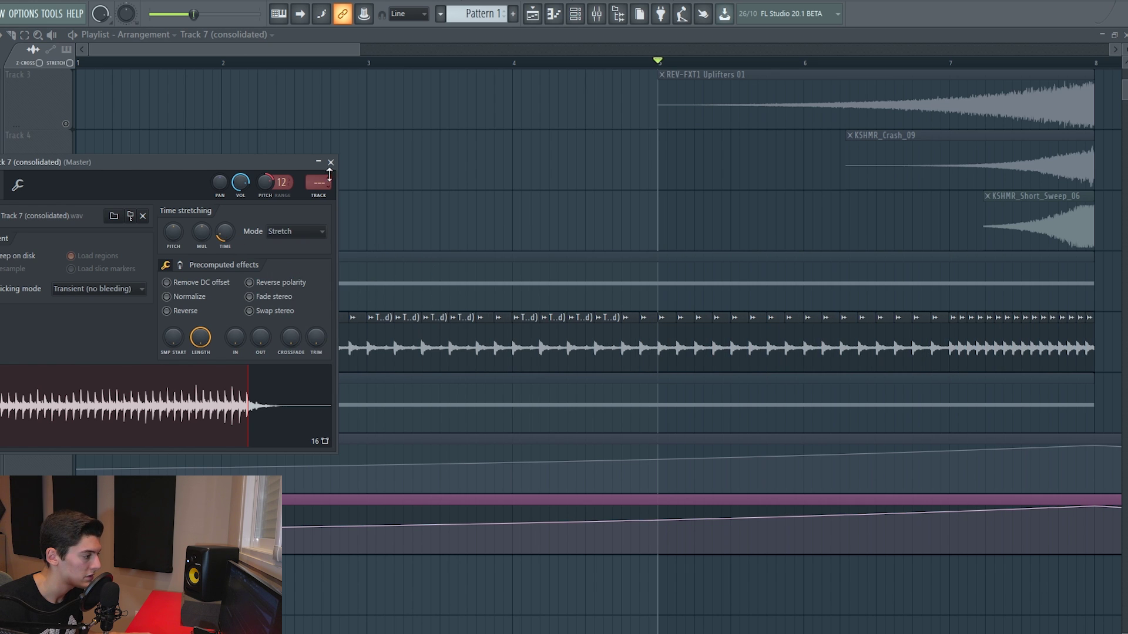
pyautogui.click(330, 162)
pyautogui.press('space')
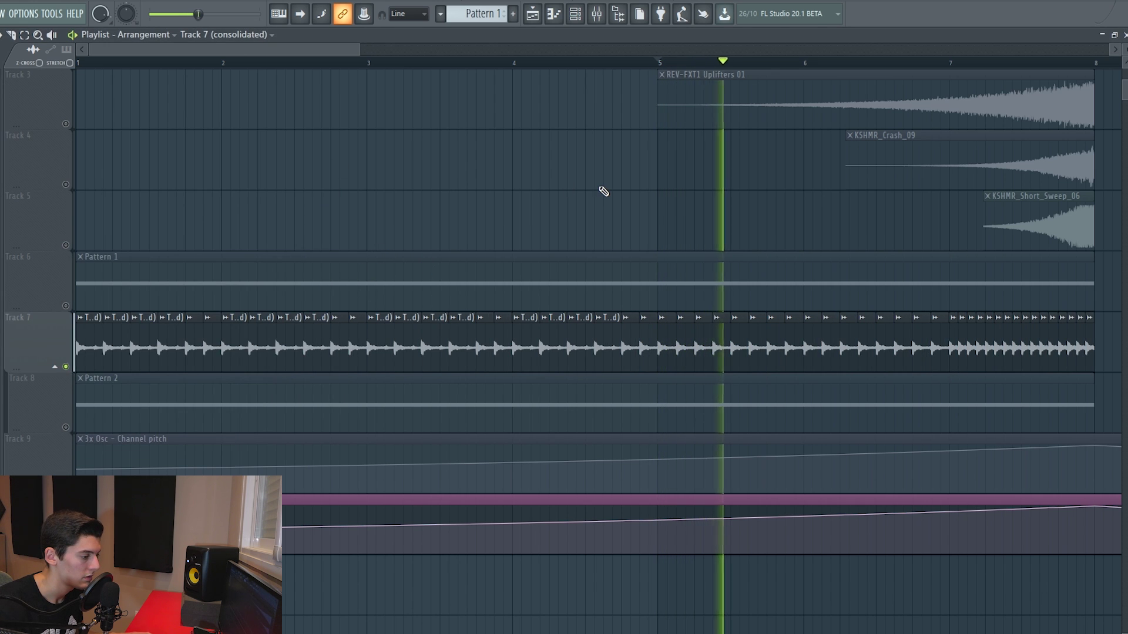
pyautogui.press('space')
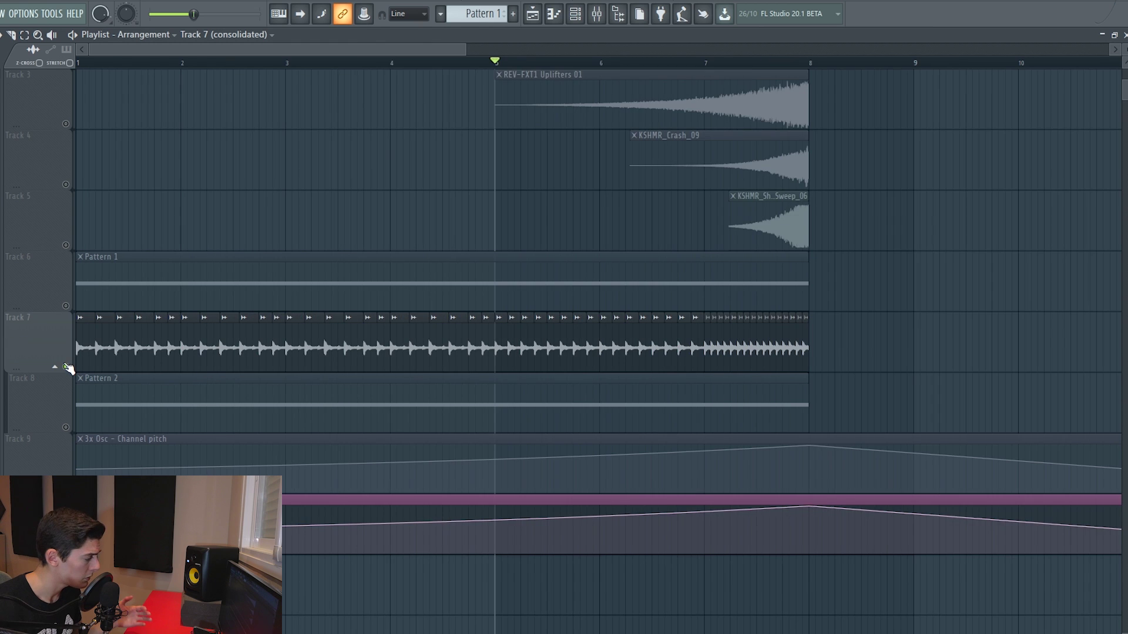
pyautogui.rightClick(67, 367)
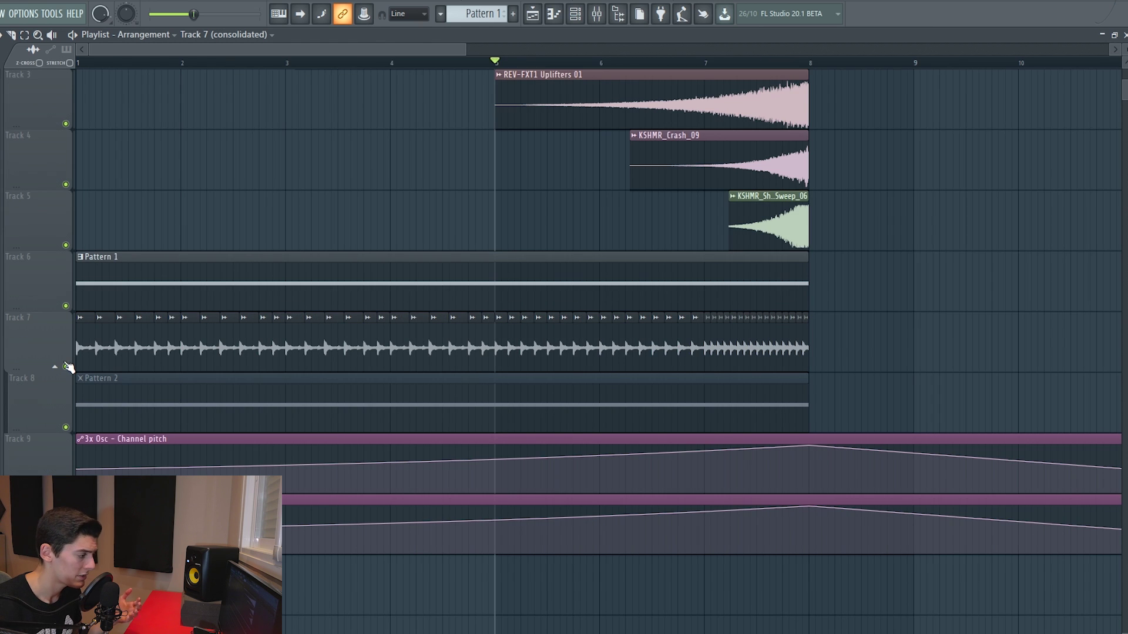
# Open the mixer and lower the faders of the sweep, uplifter, crash and 3x Osc tracks while the build-up plays.
pyautogui.scroll(2, 274, 186)
pyautogui.press('F9')
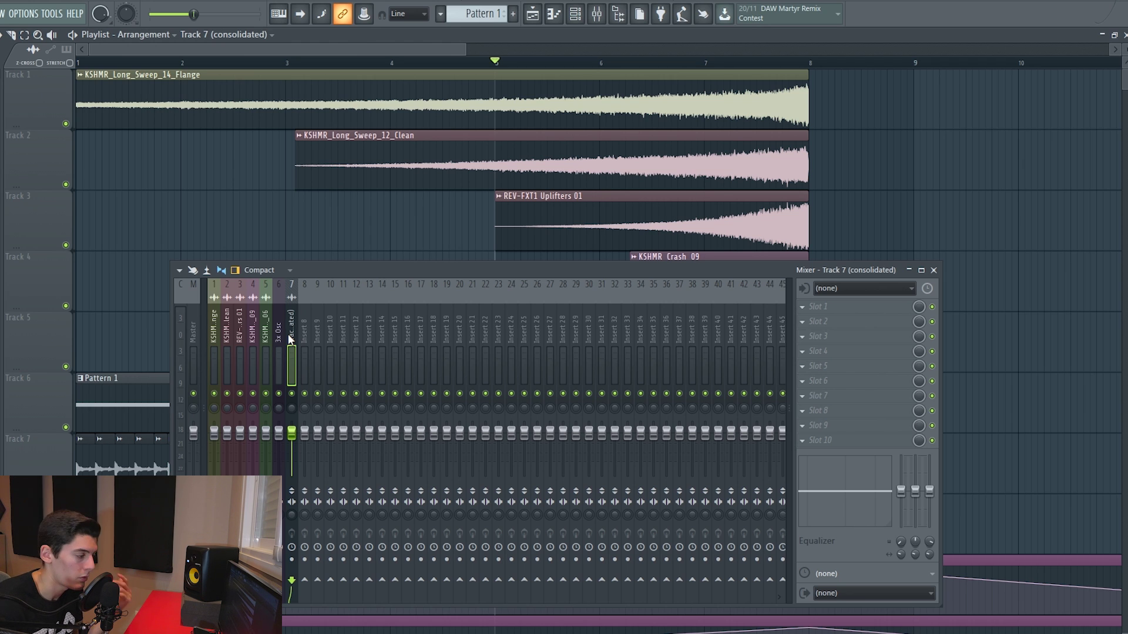
pyautogui.press('space')
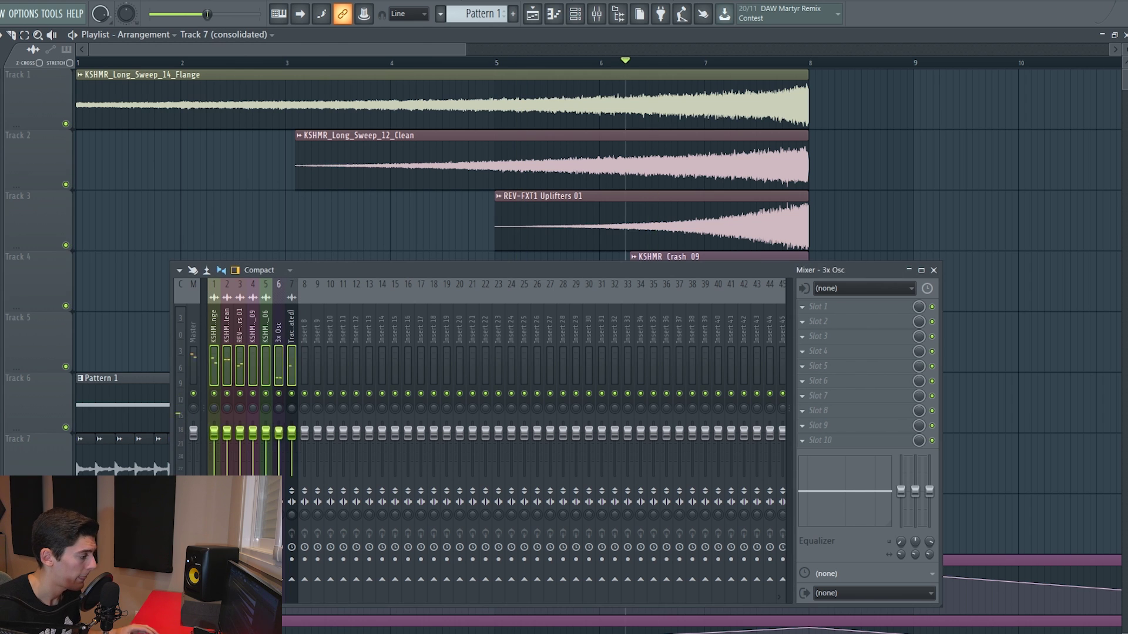
pyautogui.click(213, 411)
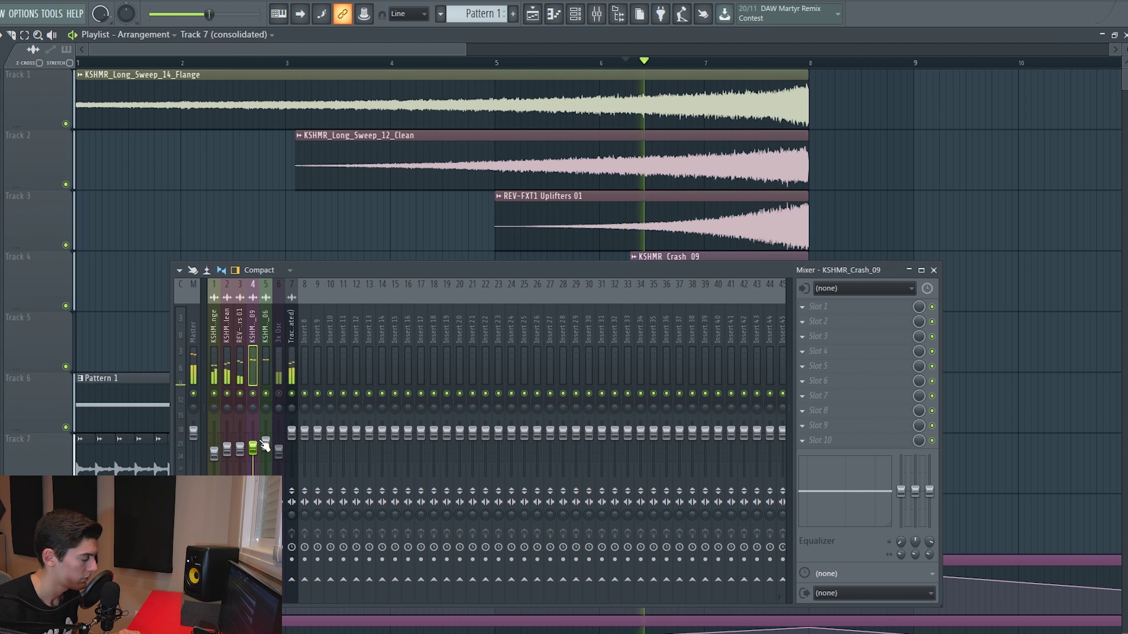
pyautogui.press('space')
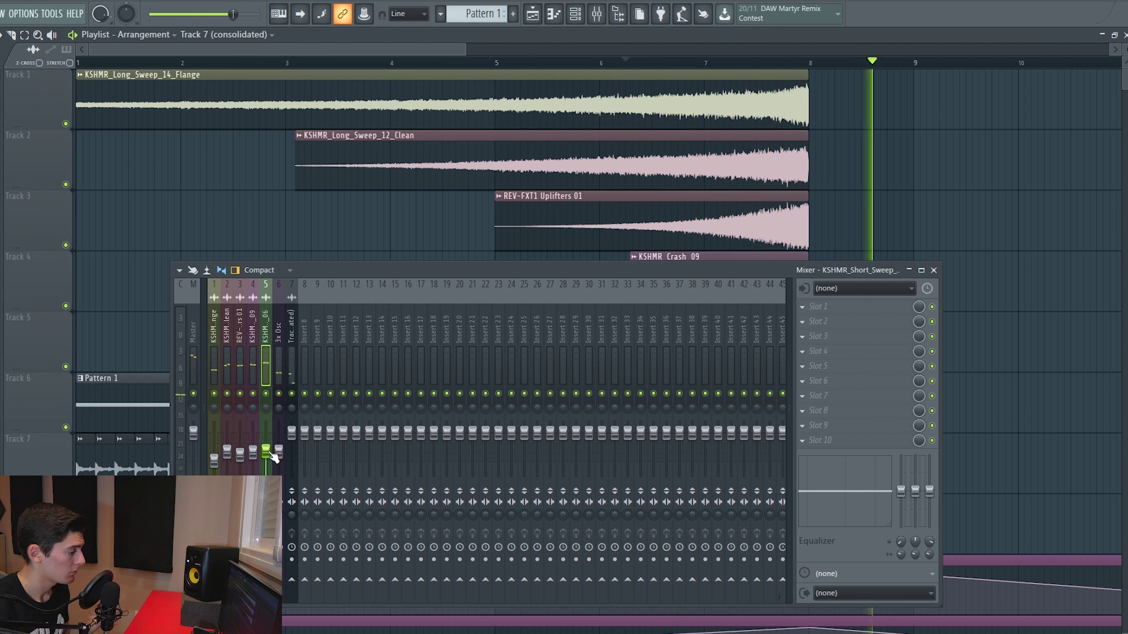
# Review the sweep, uplifter and Track 7 mixer tracks, move the mixer window and play the build-up from bar 7.
pyautogui.click(228, 327)
pyautogui.click(242, 329)
pyautogui.click(266, 330)
pyautogui.click(292, 325)
pyautogui.scroll(-1, 323, 225)
pyautogui.moveTo(357, 264); pyautogui.dragTo(358, 330)
pyautogui.click(709, 62)
pyautogui.press('space')
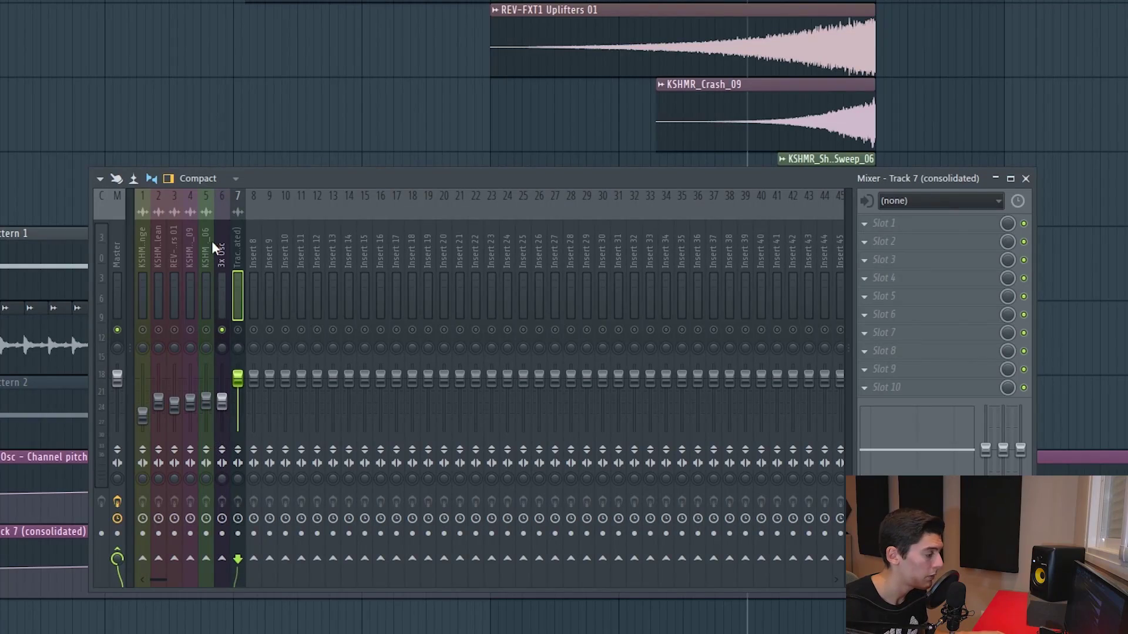
# Audition the 3x Osc and Track 7 mixer tracks together without the sweeps.
pyautogui.click(217, 243)
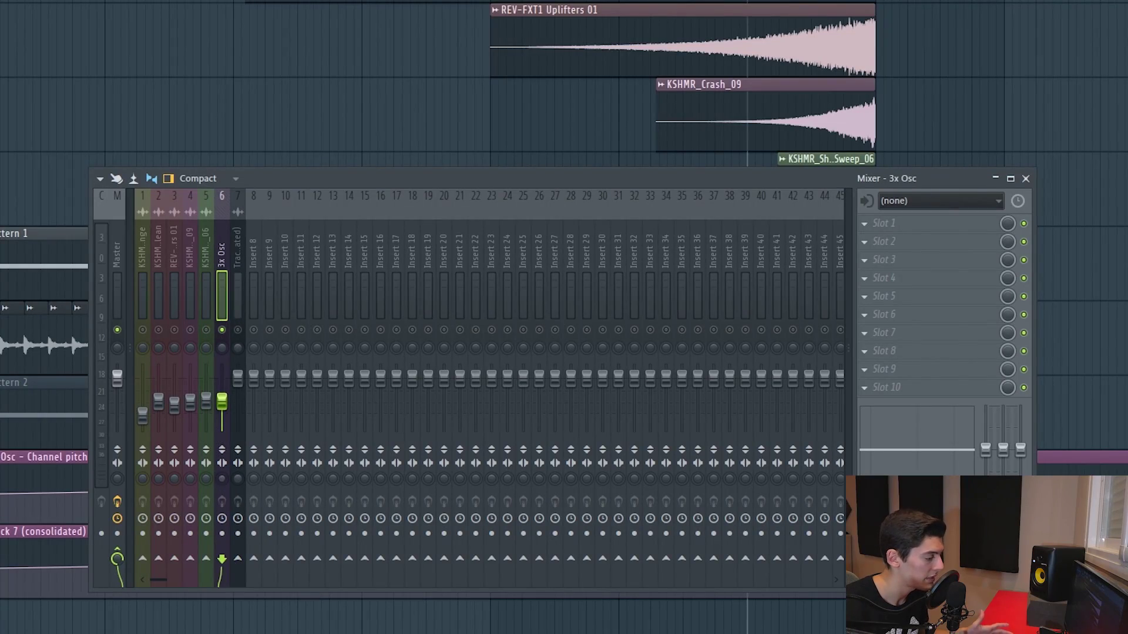
pyautogui.click(236, 244)
pyautogui.press('space')
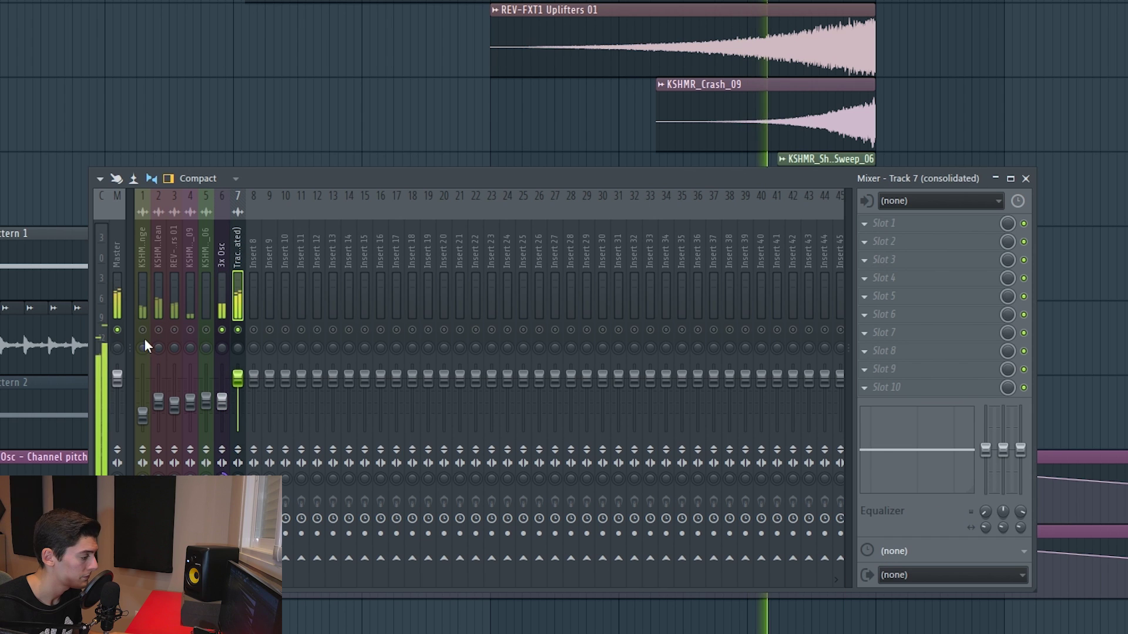
pyautogui.press('space')
# Solo the KSHMR_Long_Sweep_14_Flange mixer track and enable the 3x Osc and Track 7 tracks alongside it.
pyautogui.click(141, 246)
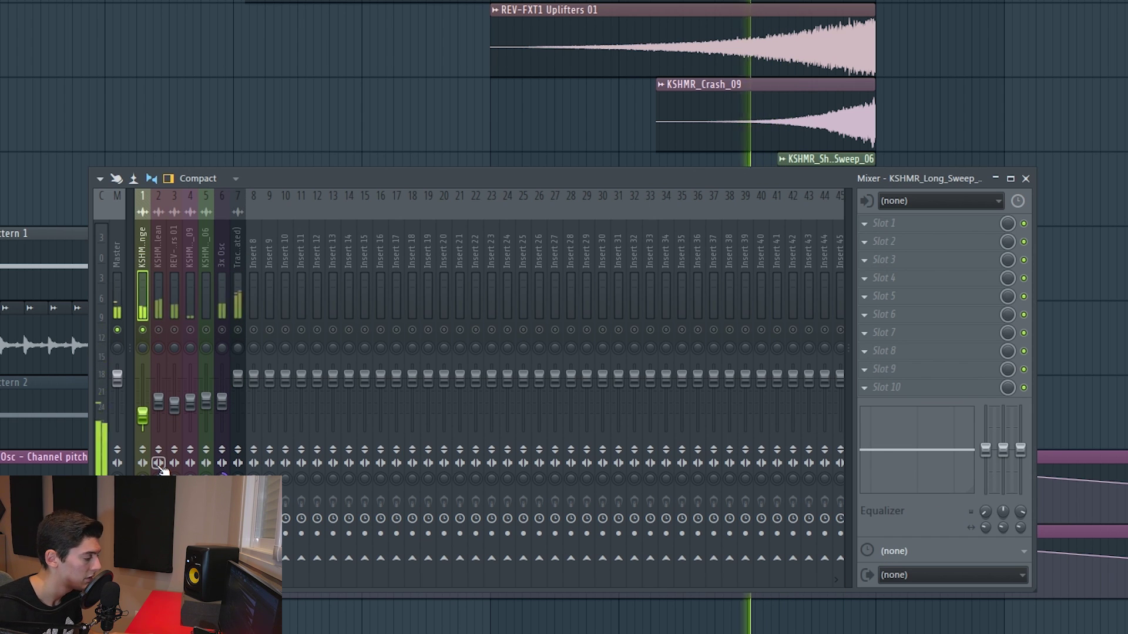
pyautogui.click(221, 330)
pyautogui.click(238, 329)
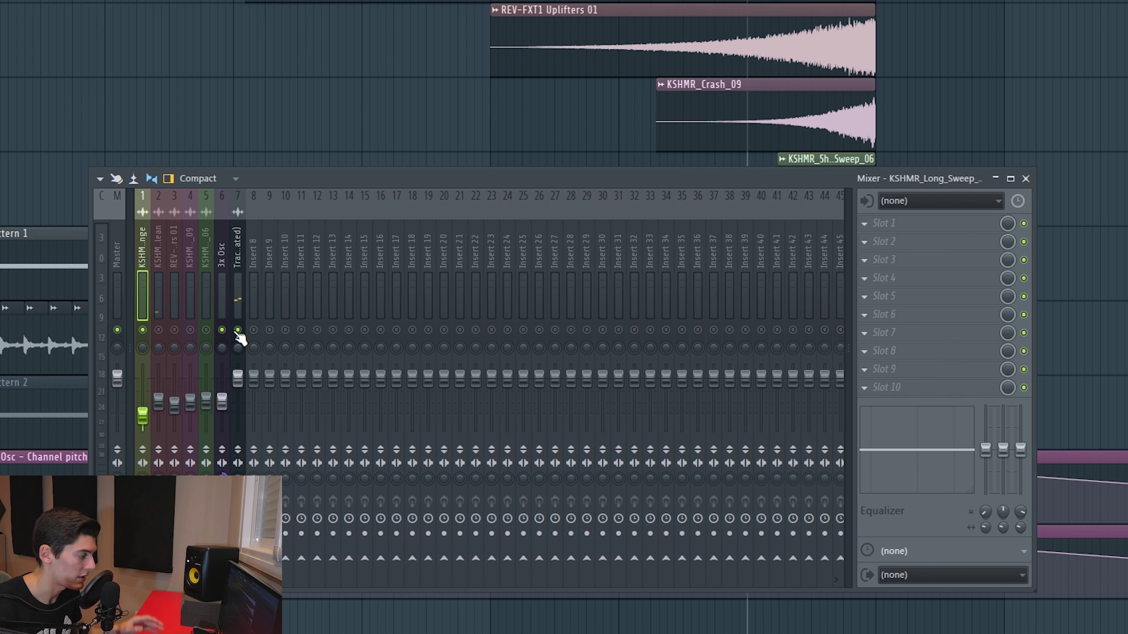
# Solo the KSHMR_Long_Sweep_12_Clean mixer track and pan it left, and pan REV-FXT1 Uplifters 01 to 26% right.
pyautogui.press('space')
pyautogui.click(162, 355)
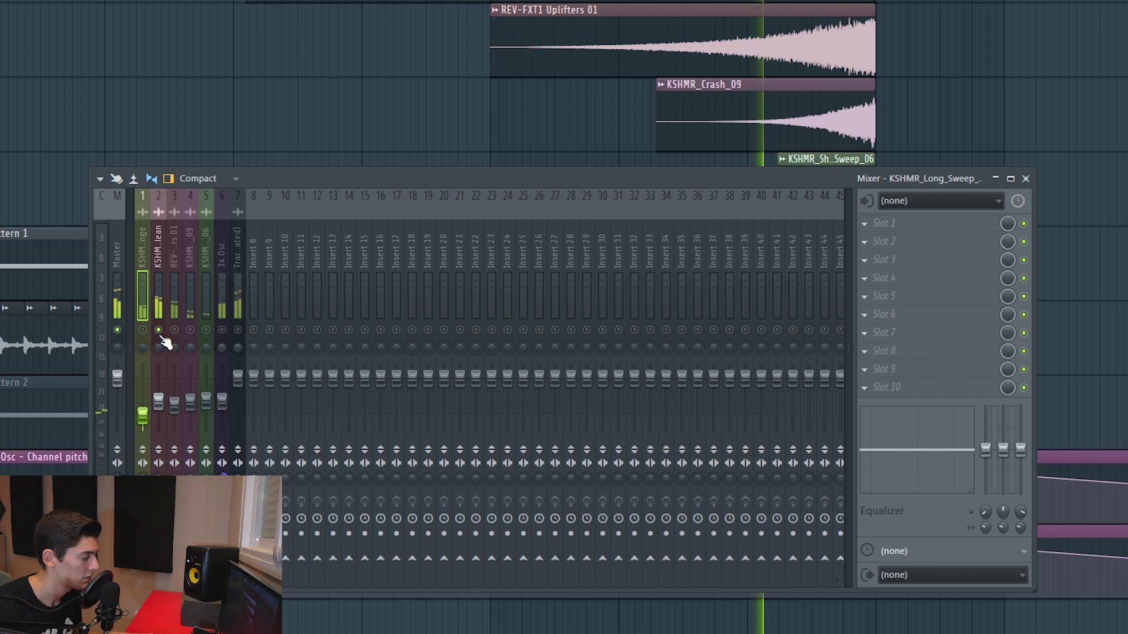
pyautogui.press('space')
pyautogui.moveTo(159, 347); pyautogui.dragTo(159, 355)
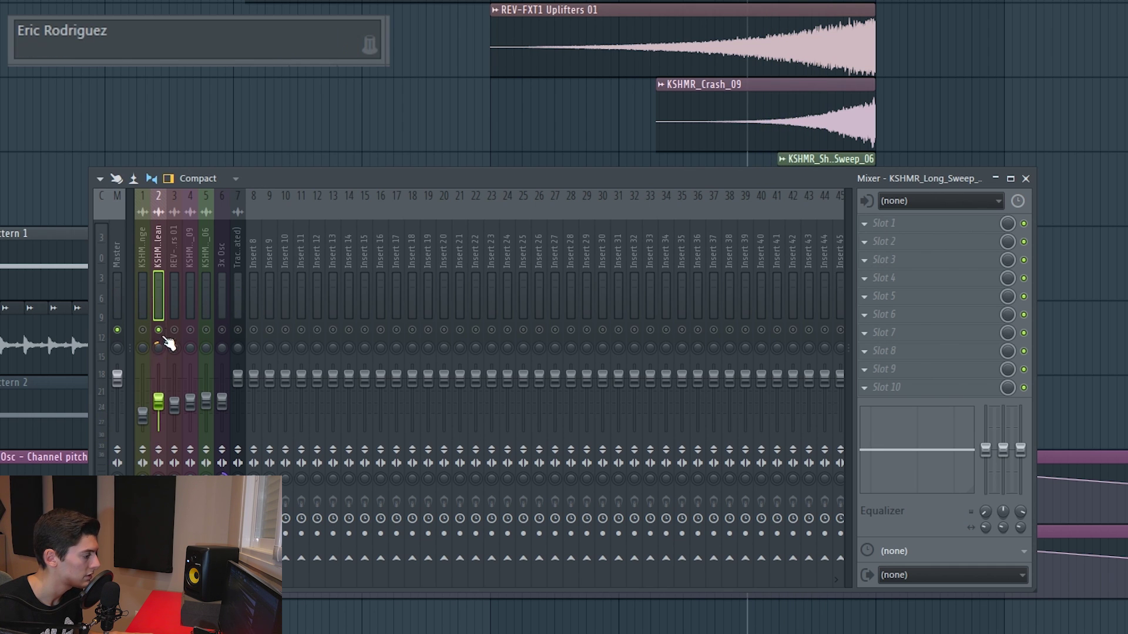
pyautogui.moveTo(175, 348); pyautogui.dragTo(174, 344)
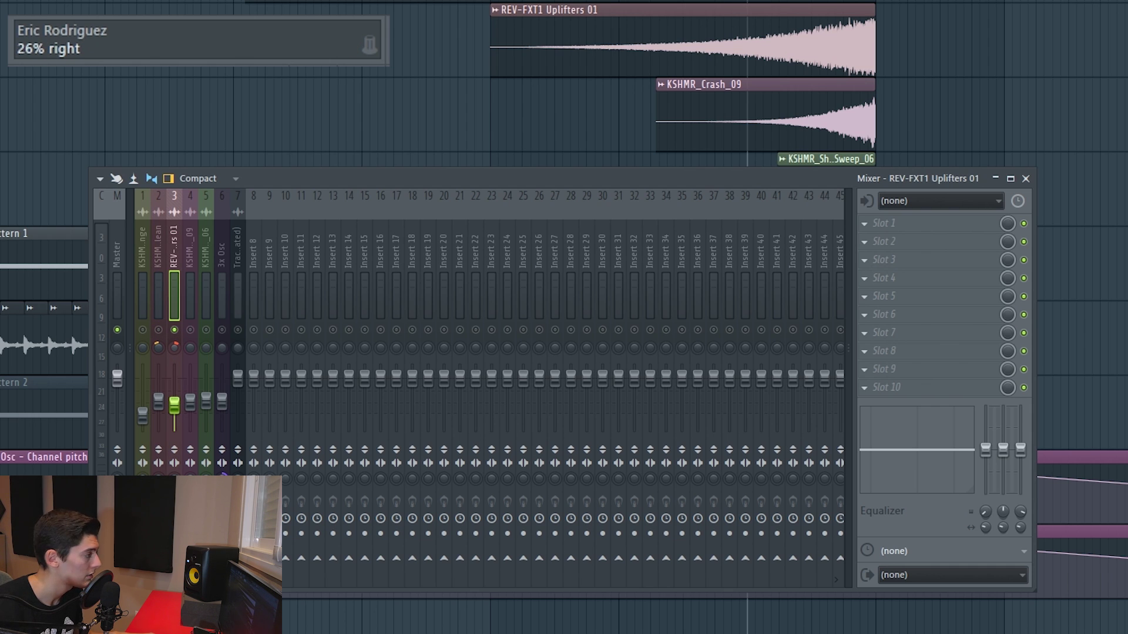
# Play the clean long sweep and the uplifter together and slightly adjust both mixer faders to balance them.
pyautogui.press('space')
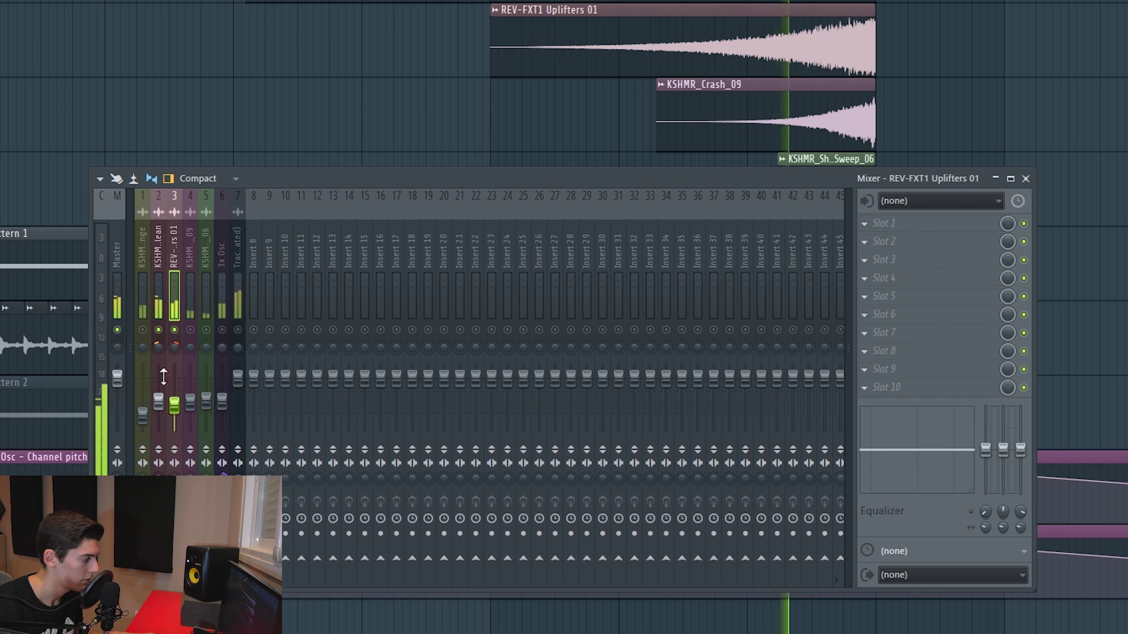
pyautogui.press('space')
pyautogui.click(164, 371)
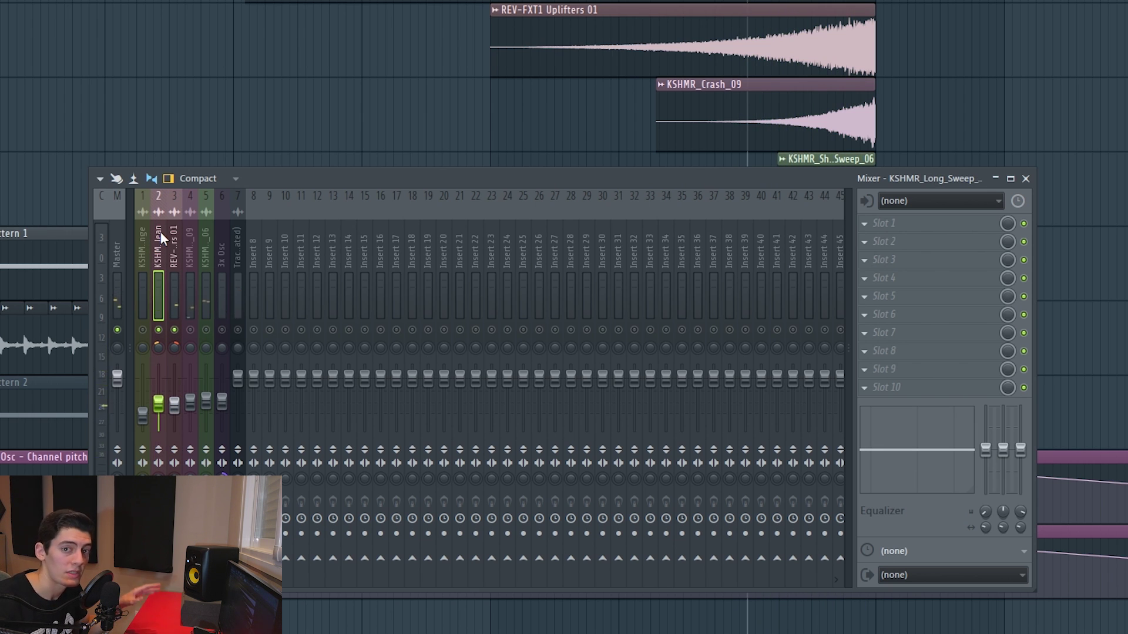
pyautogui.press('space')
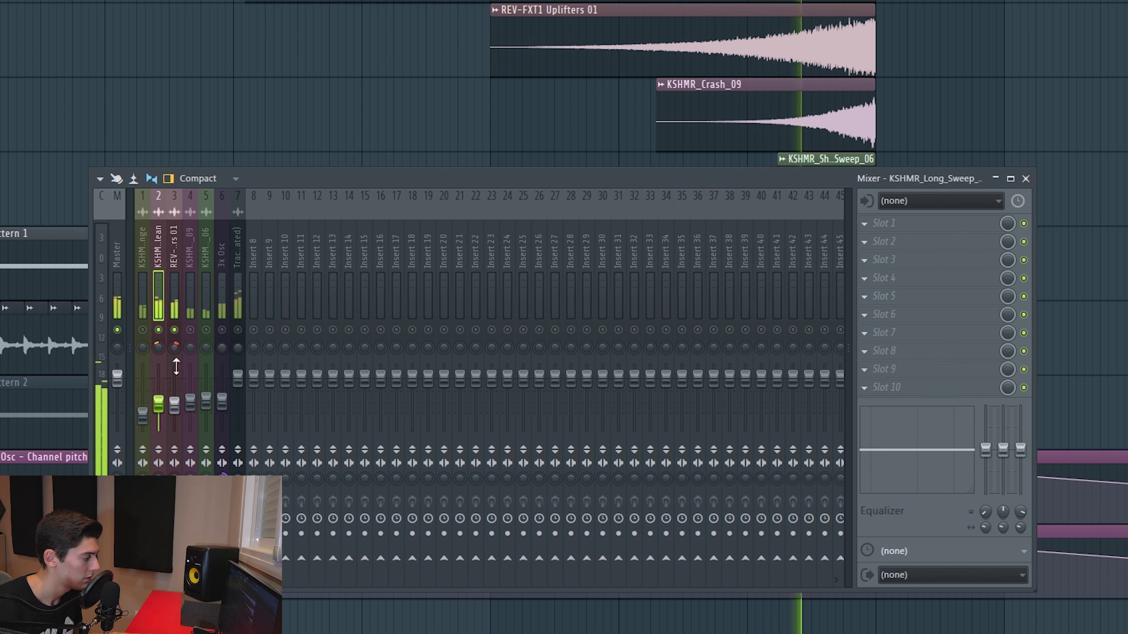
pyautogui.click(178, 421)
pyautogui.press('space')
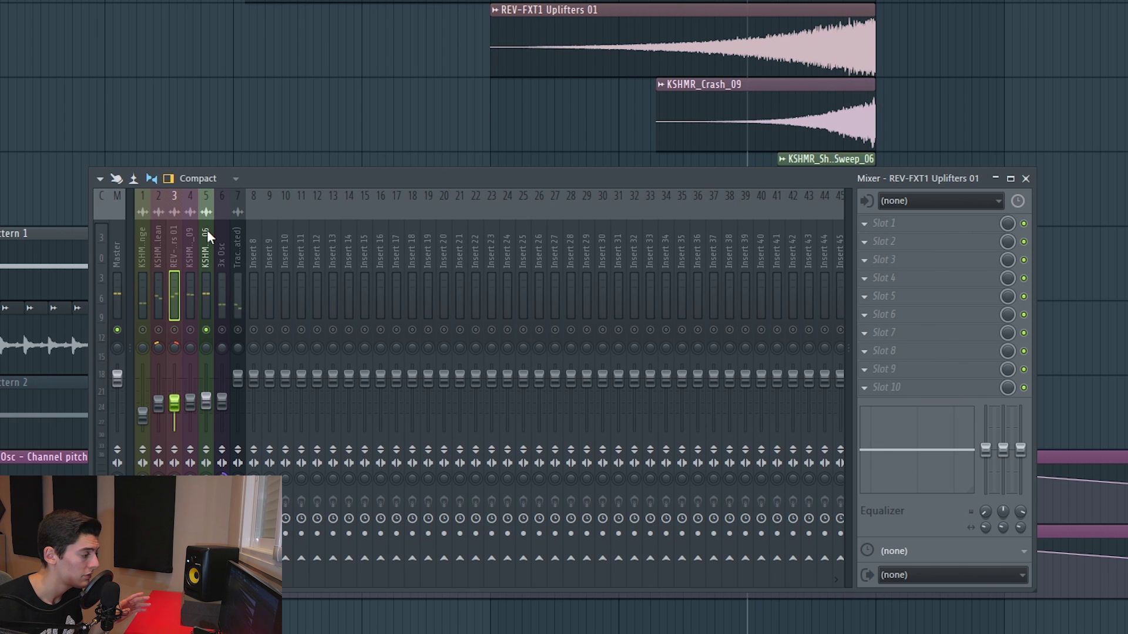
# Load PanCake2 into Slot 1 of the KSHMR_Short_Sweep_06 mixer track and move its window out of the way.
pyautogui.click(207, 232)
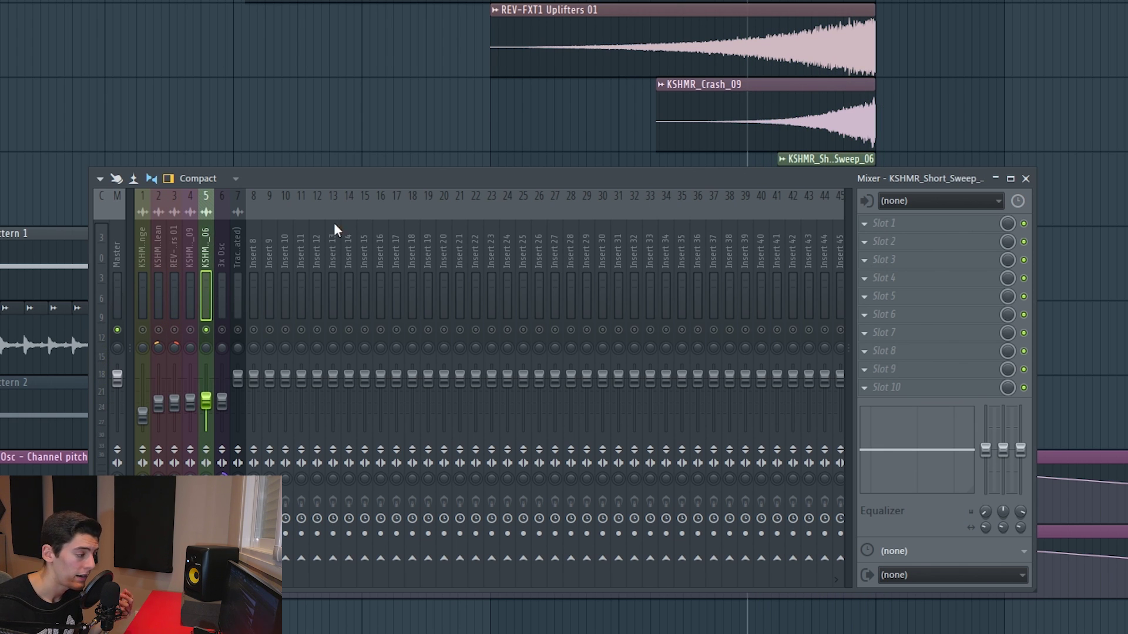
pyautogui.click(894, 230)
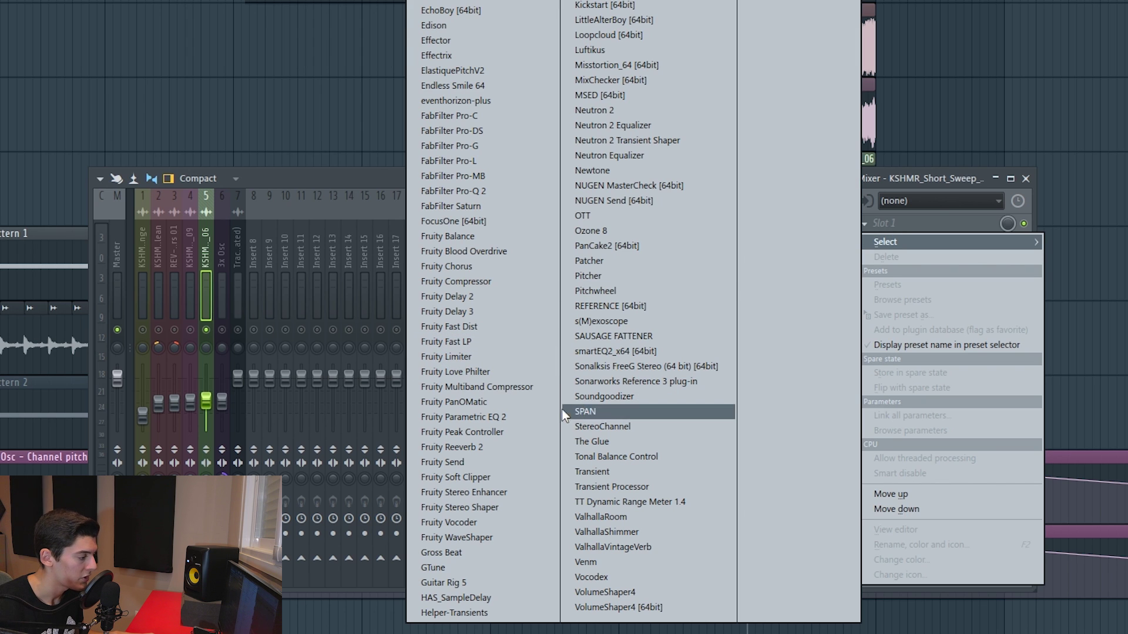
pyautogui.click(242, 261)
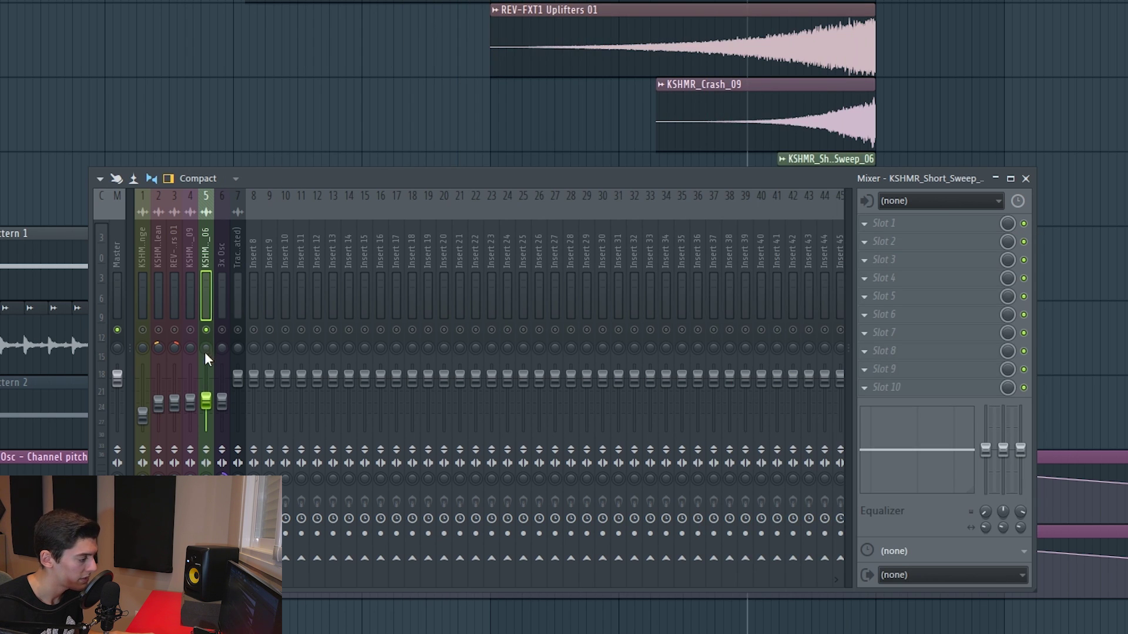
pyautogui.click(892, 228)
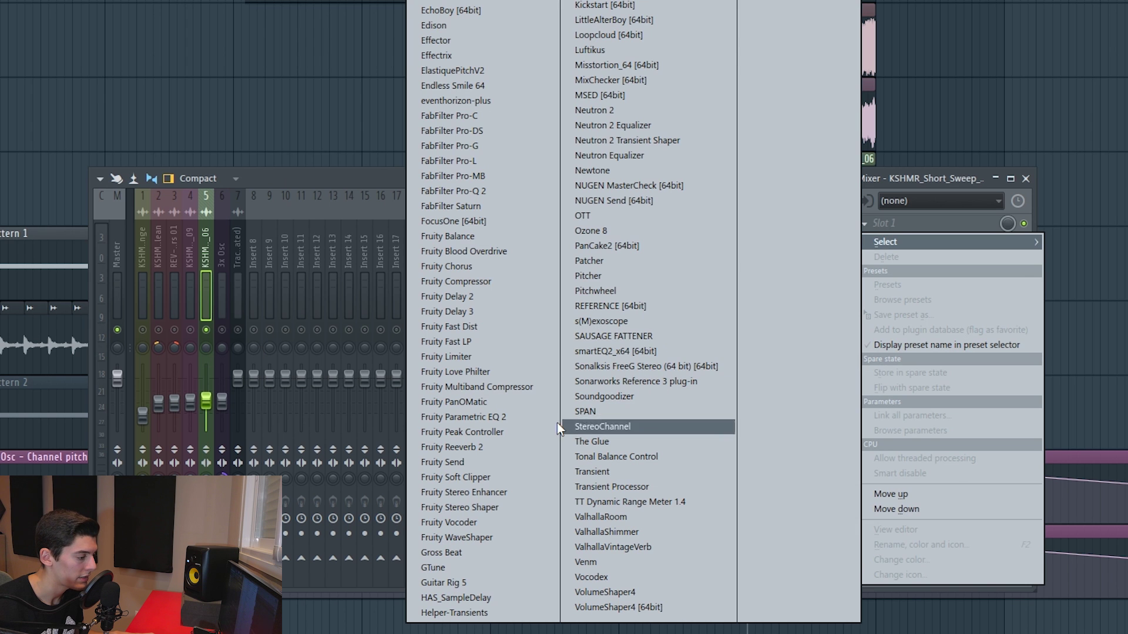
pyautogui.click(623, 248)
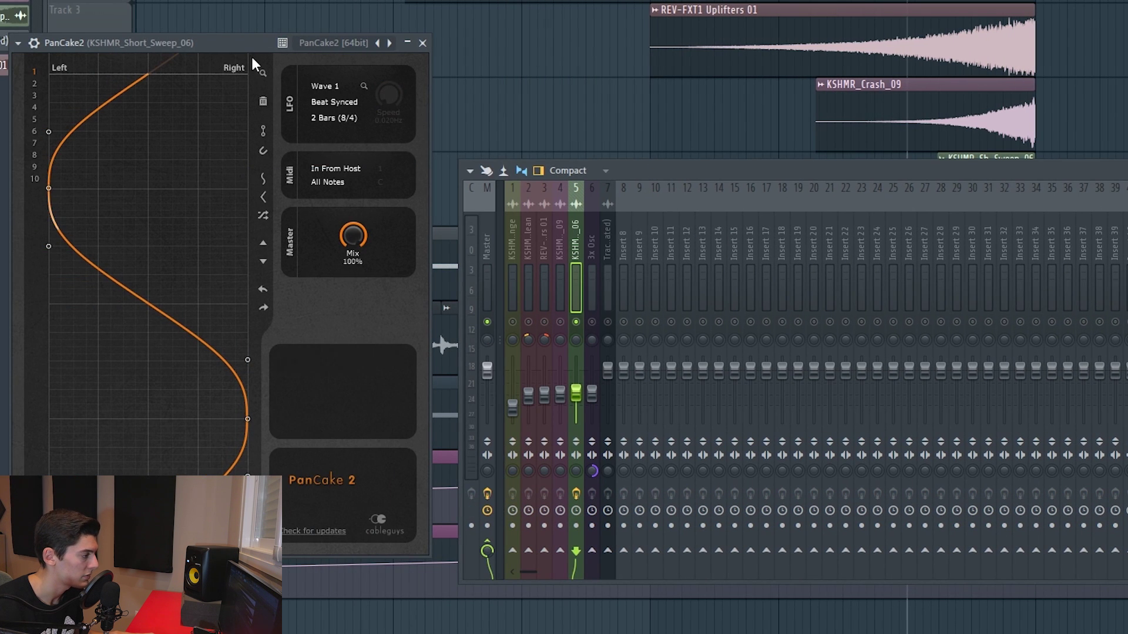
pyautogui.moveTo(251, 54); pyautogui.dragTo(240, 1)
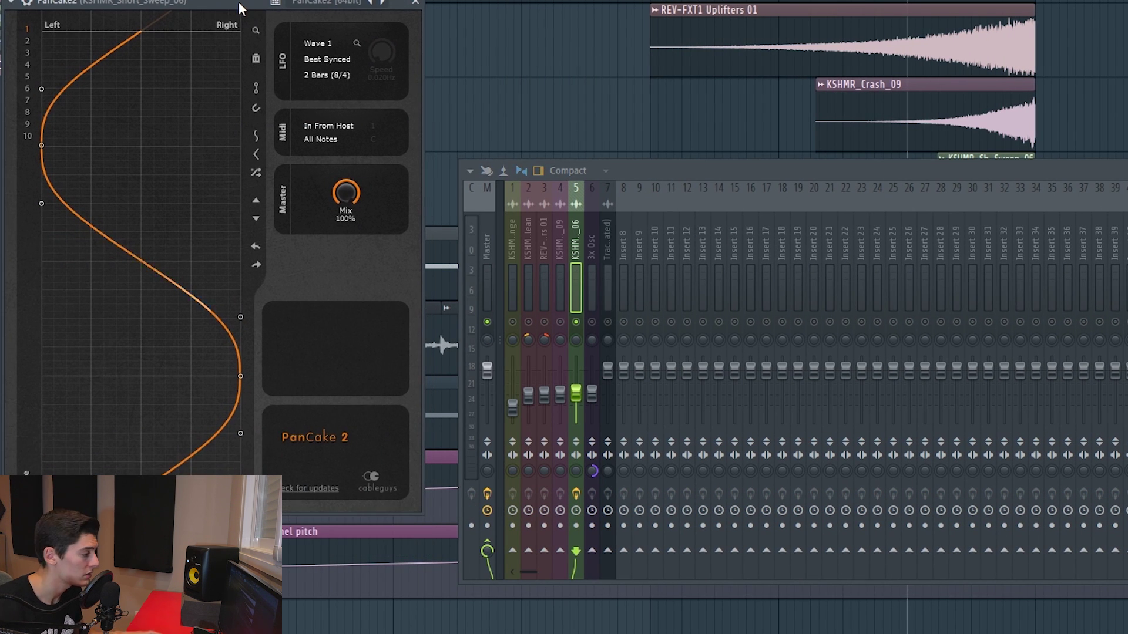
# Try PanCake2 LFO rates of 1/4 and 1/8 on the short sweep, playing each one.
pyautogui.click(334, 62)
pyautogui.click(340, 168)
pyautogui.press('space')
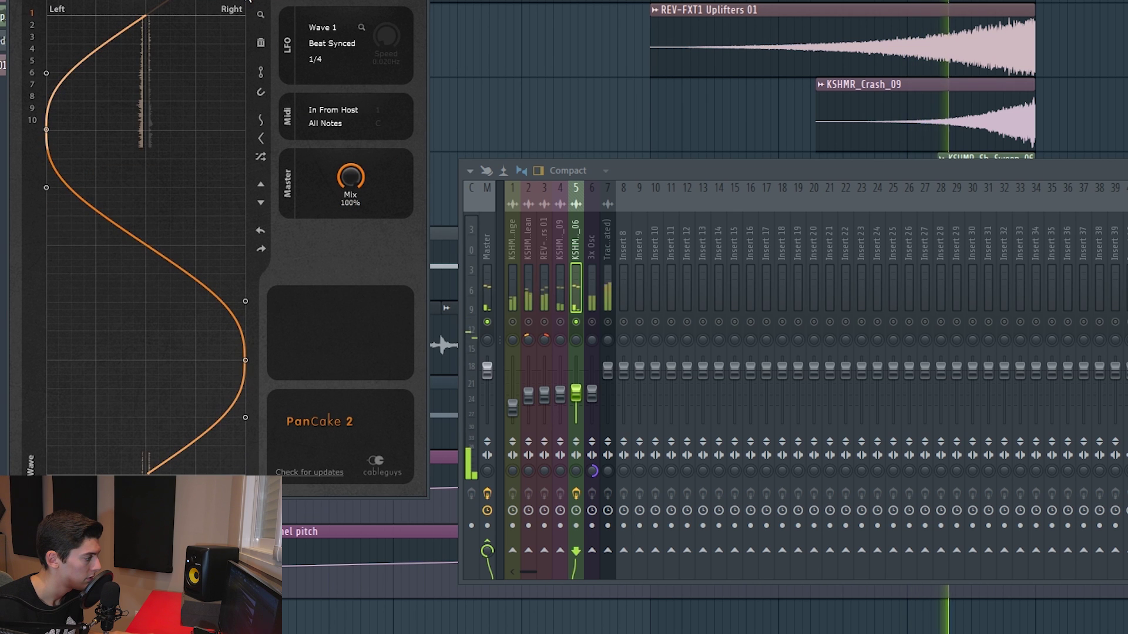
pyautogui.press('space')
pyautogui.click(329, 64)
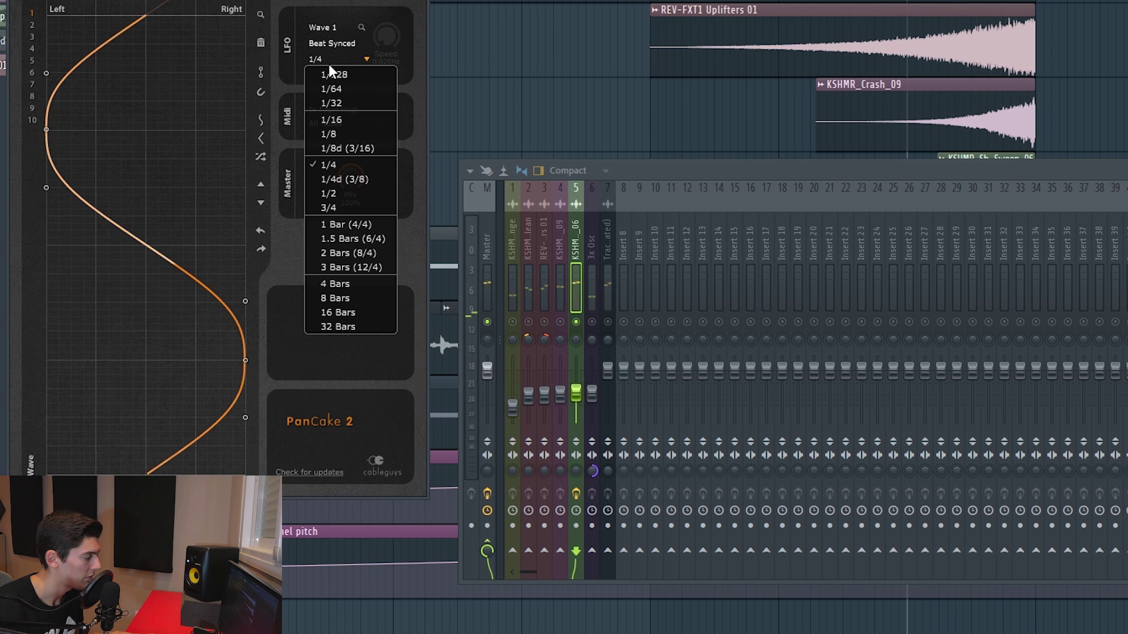
pyautogui.click(348, 135)
pyautogui.press('space')
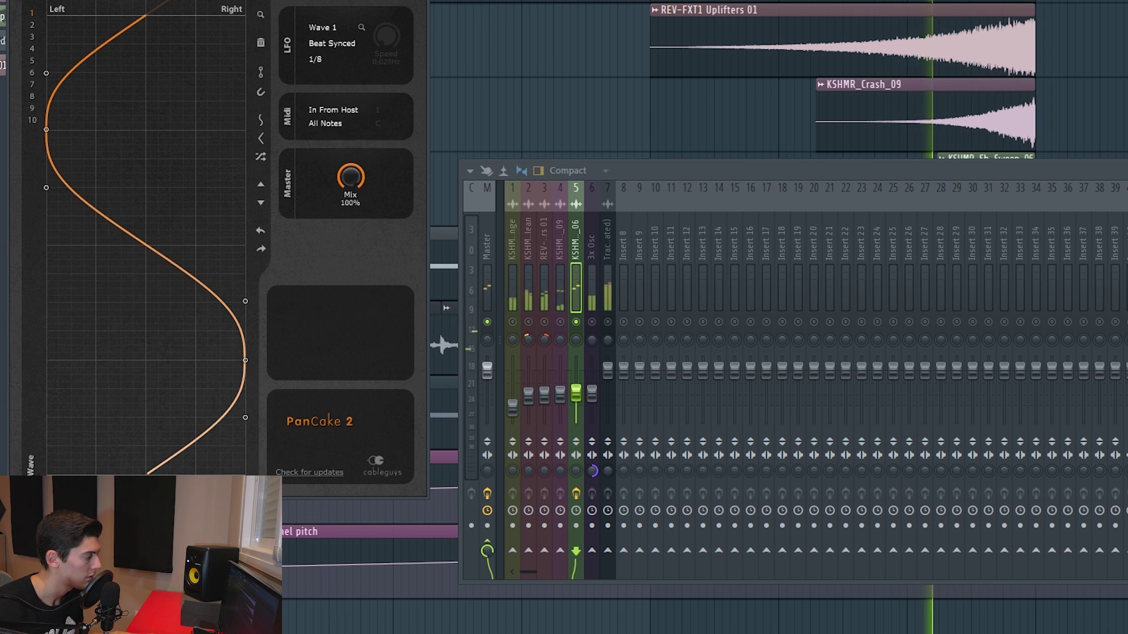
pyautogui.press('space')
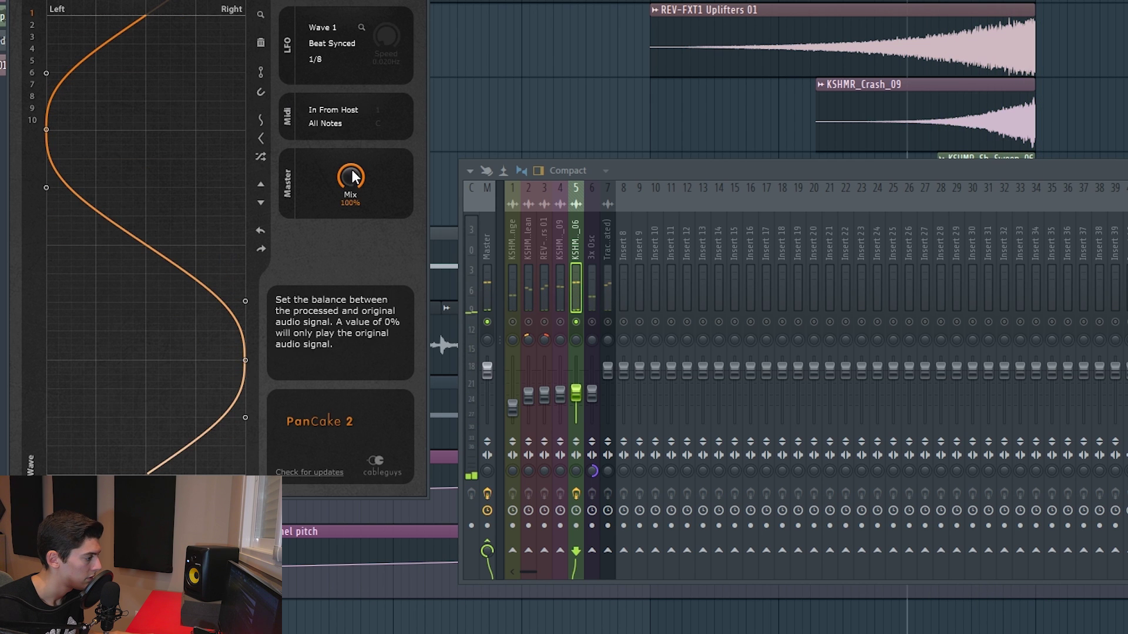
# Set the PanCake2 LFO rate to 1/16 and its mix to 60% while auditioning, and close the plugin.
pyautogui.click(317, 60)
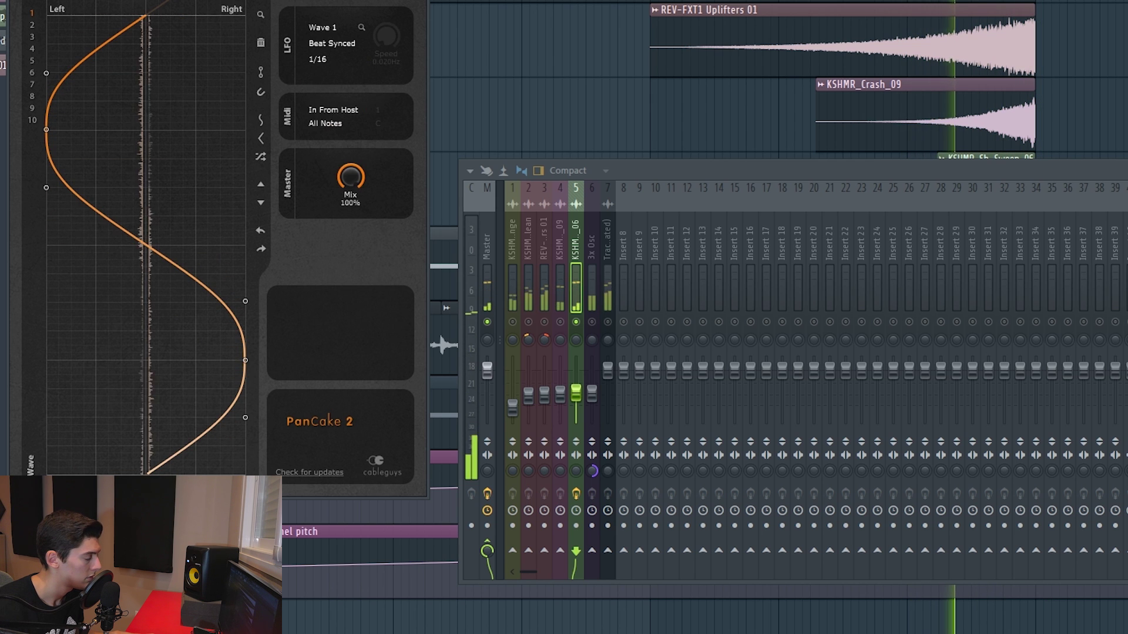
pyautogui.press('space')
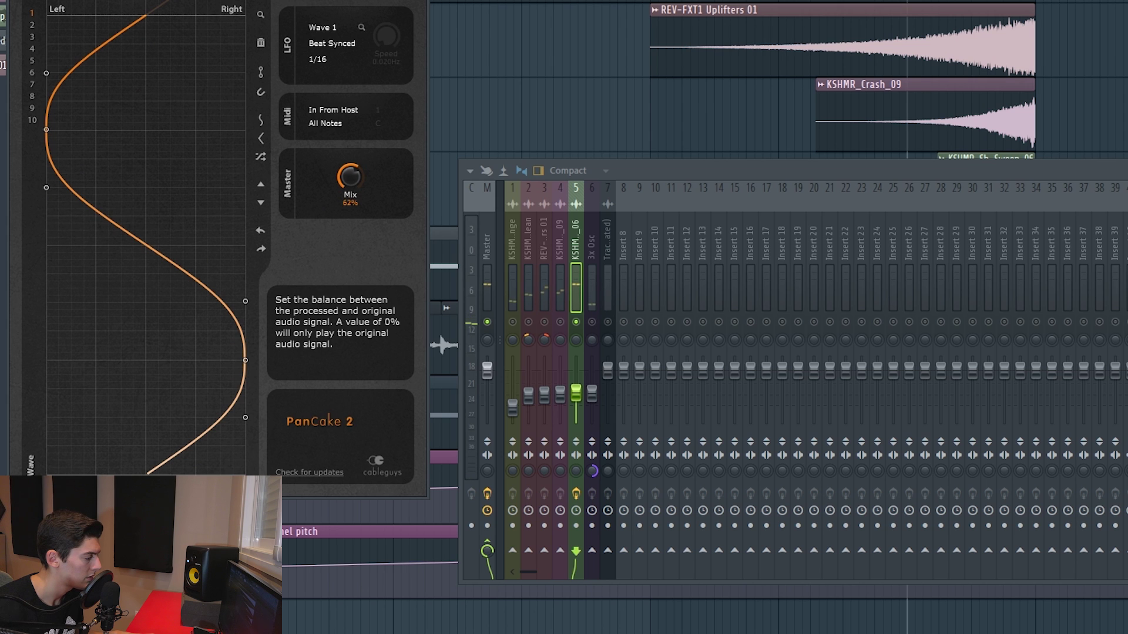
pyautogui.press('space')
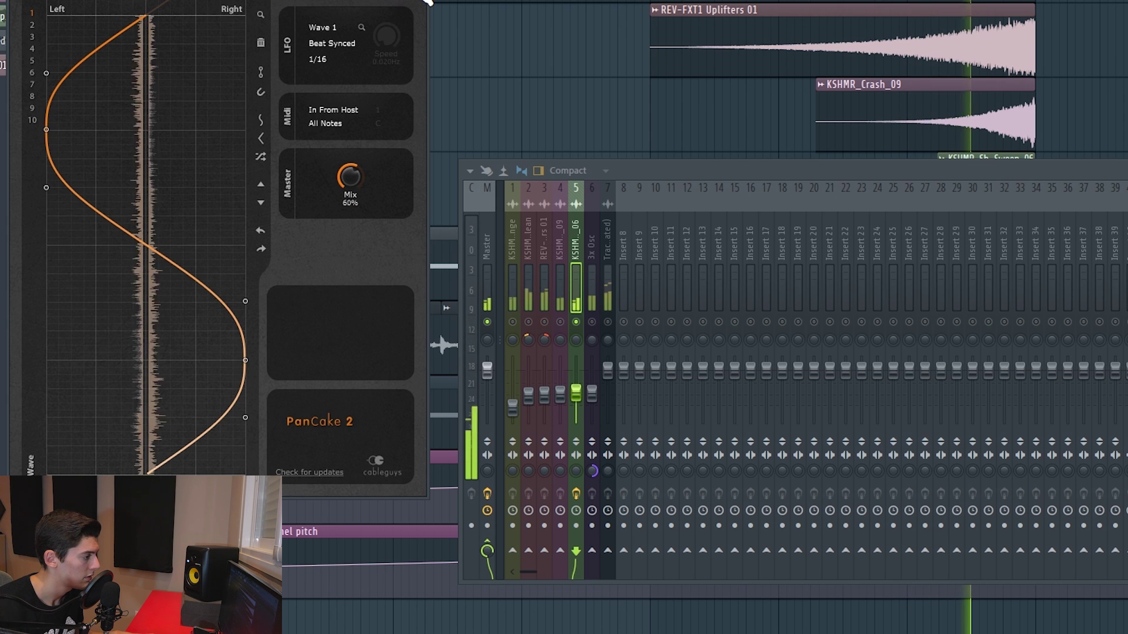
pyautogui.press('space')
pyautogui.click(424, 1)
# Load Dimension Expander into Slot 1 of the KSHMR_Long_Sweep_14_Flange mixer track.
pyautogui.moveTo(709, 171); pyautogui.dragTo(413, 169)
pyautogui.click(216, 283)
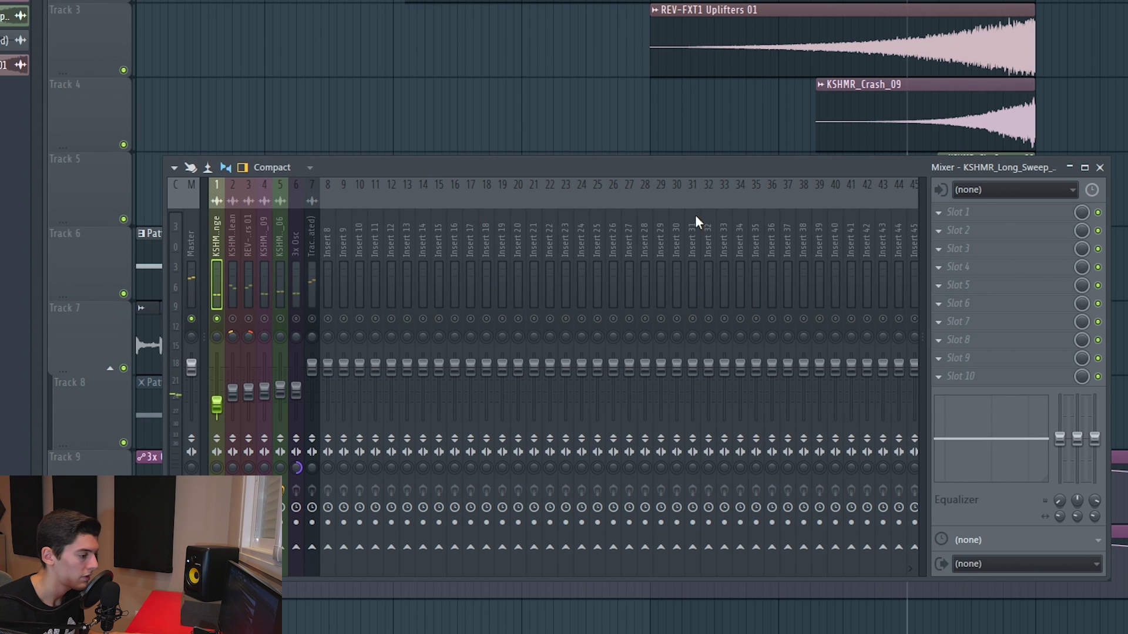
pyautogui.click(992, 215)
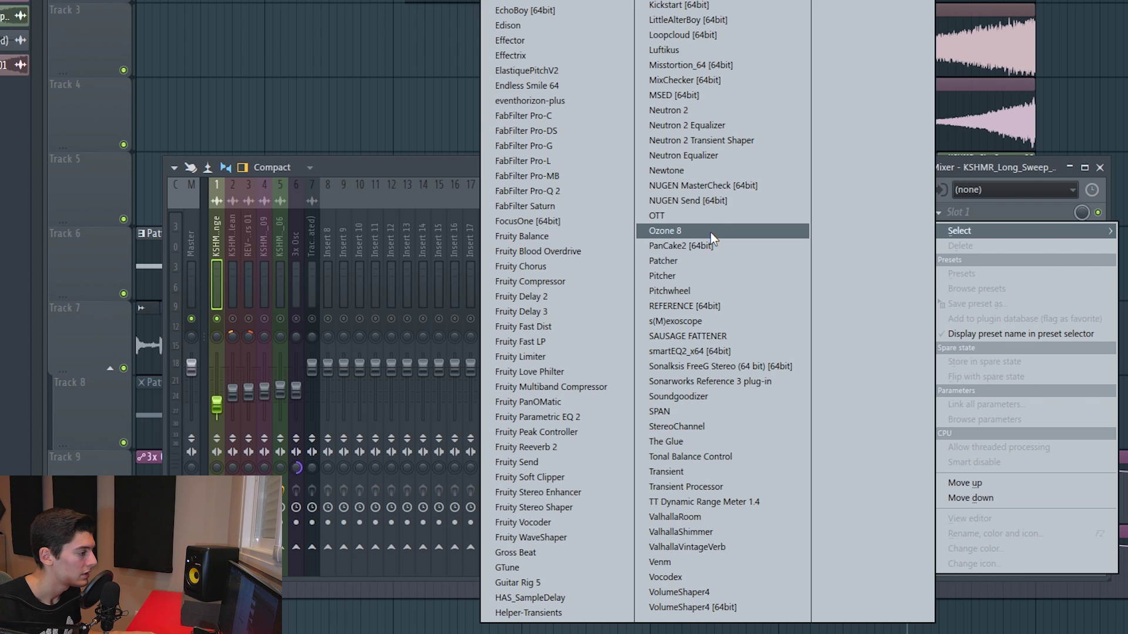
pyautogui.click(551, 2)
pyautogui.moveTo(103, 39); pyautogui.dragTo(444, 0)
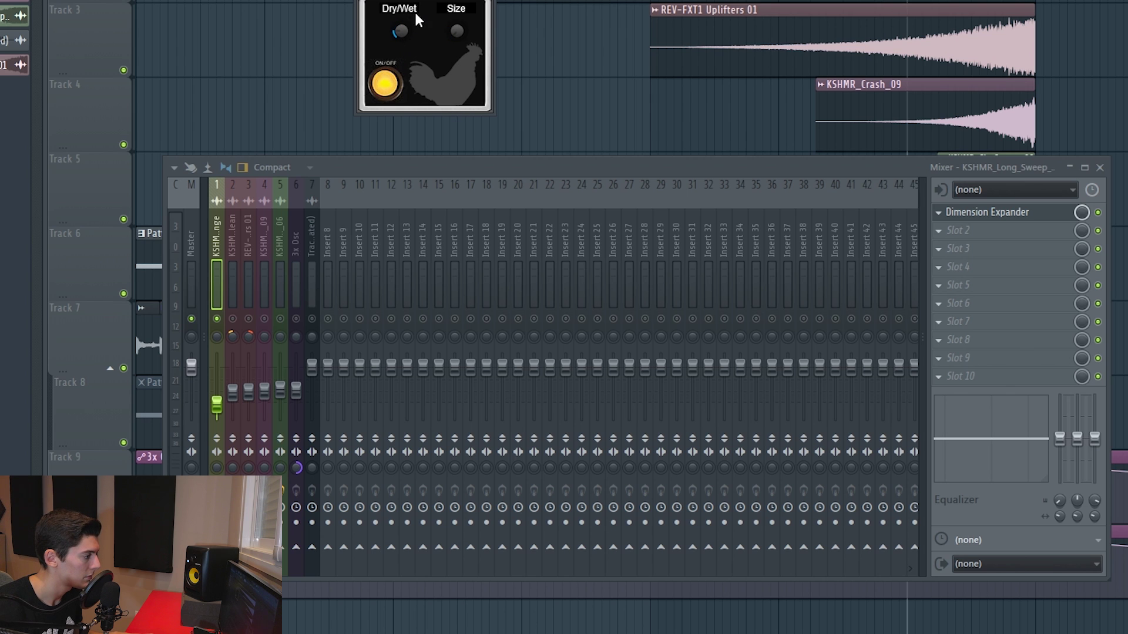
# Play the flanged long sweep and compare it with Dimension Expander bypassed and enabled.
pyautogui.press('space')
pyautogui.click(1097, 212)
pyautogui.click(1098, 213)
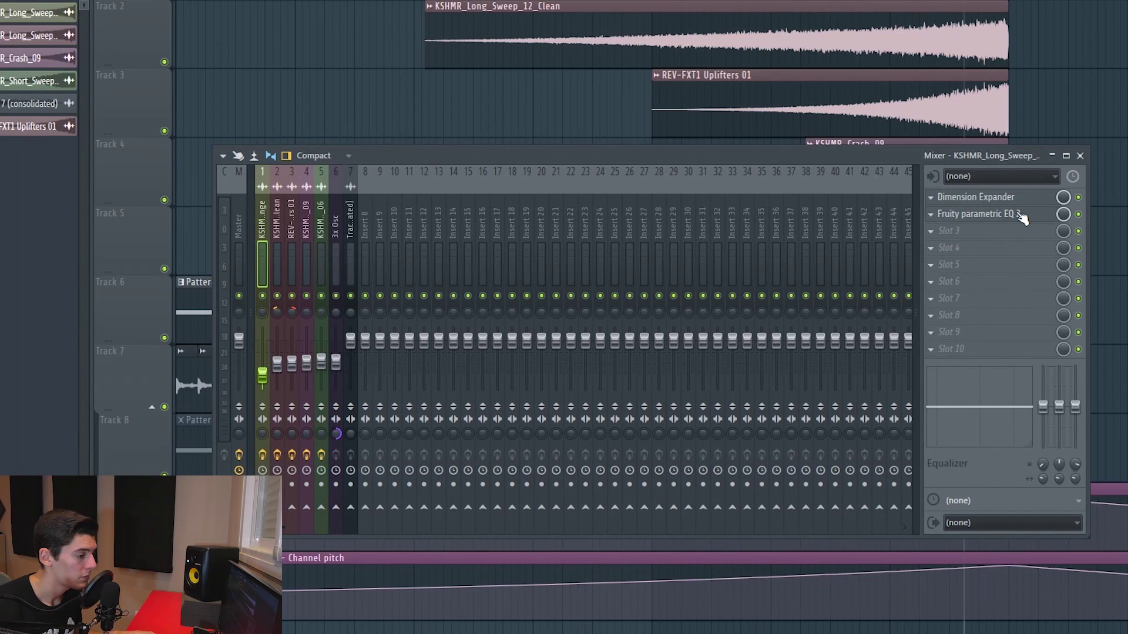
# Review the Fruity parametric EQ 2 curves on the KSHMR_Long_Sweep_14_Flange and KSHMR_Long_Sweep_12_Clean mixer tracks.
pyautogui.click(1020, 215)
pyautogui.moveTo(501, 161); pyautogui.dragTo(498, 248)
pyautogui.click(738, 16)
pyautogui.click(275, 329)
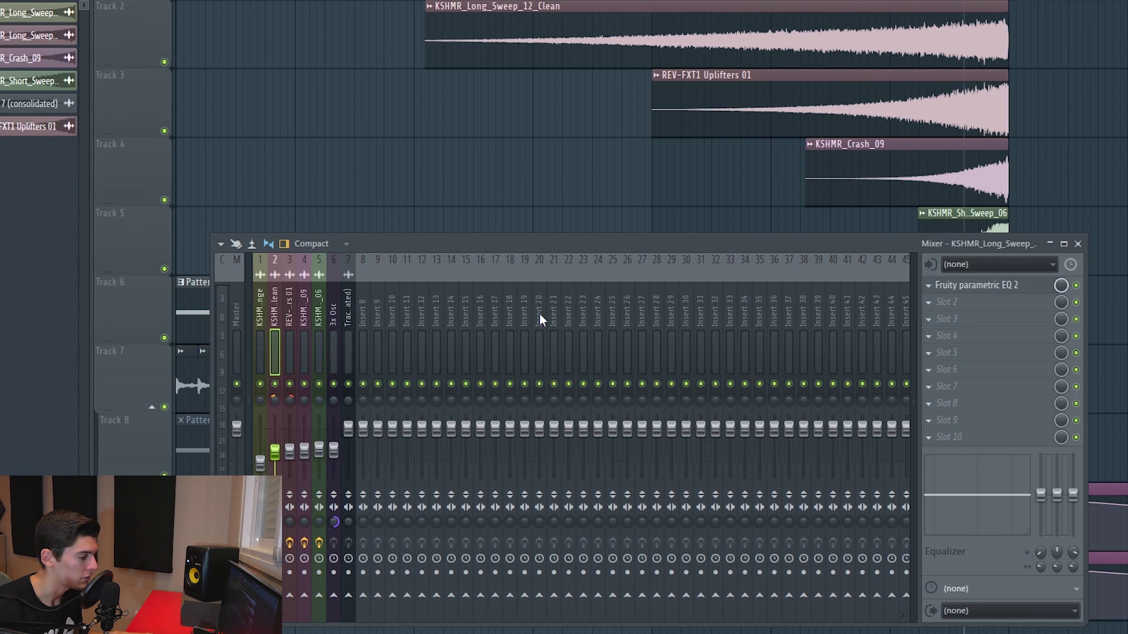
pyautogui.click(1019, 284)
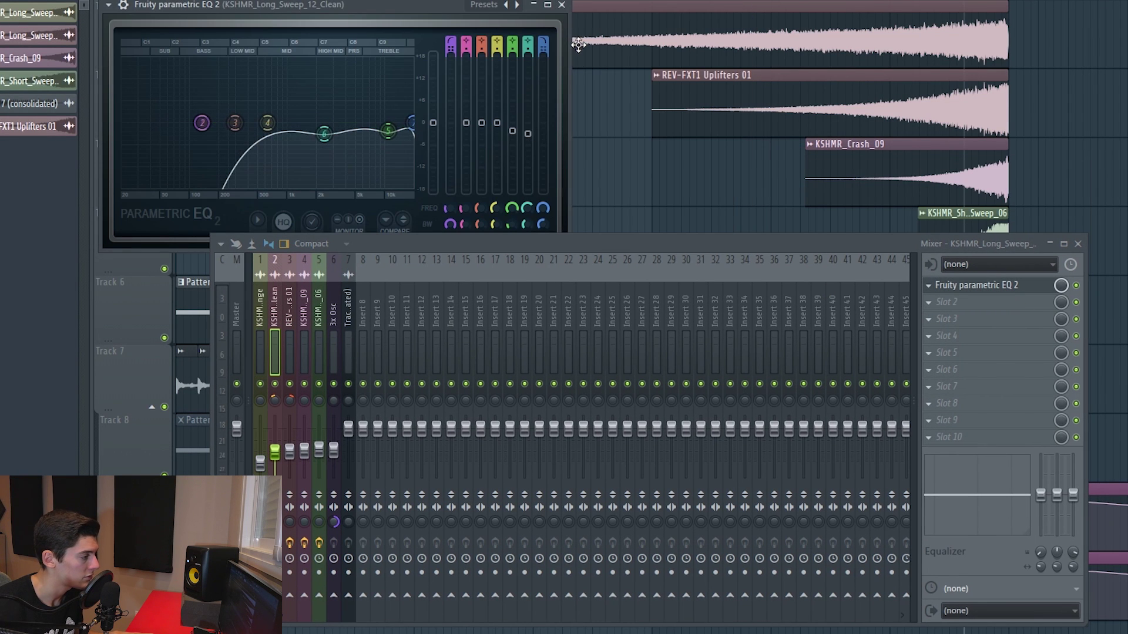
pyautogui.click(561, 5)
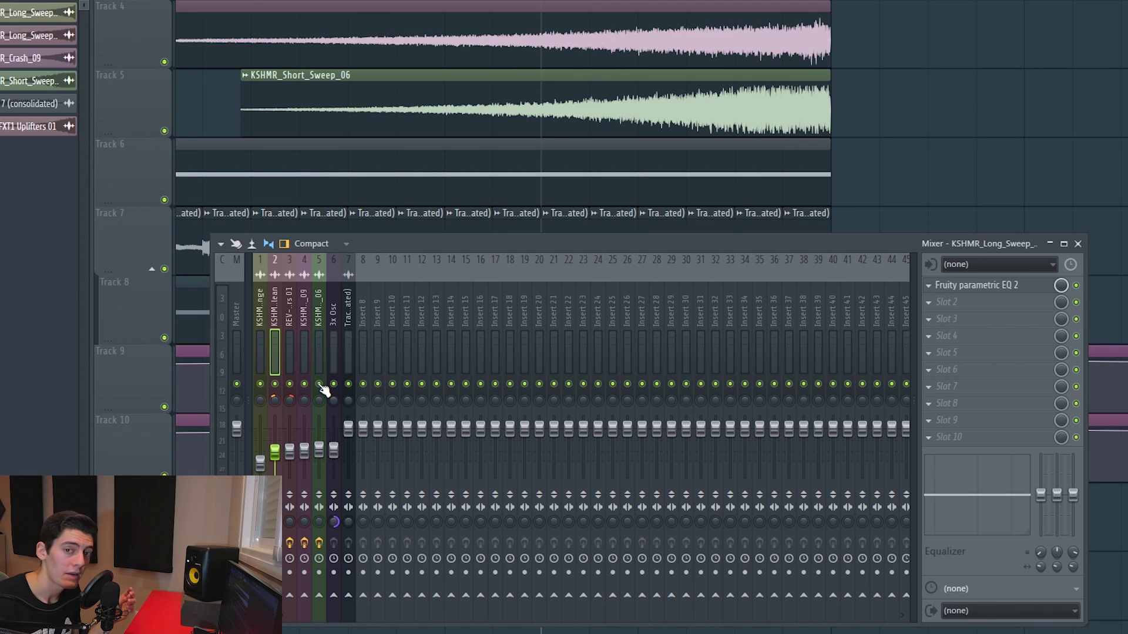
# Solo and play the KSHMR_Short_Sweep_06 mixer track, and trim the end of its playlist clip slightly.
pyautogui.rightClick(319, 385)
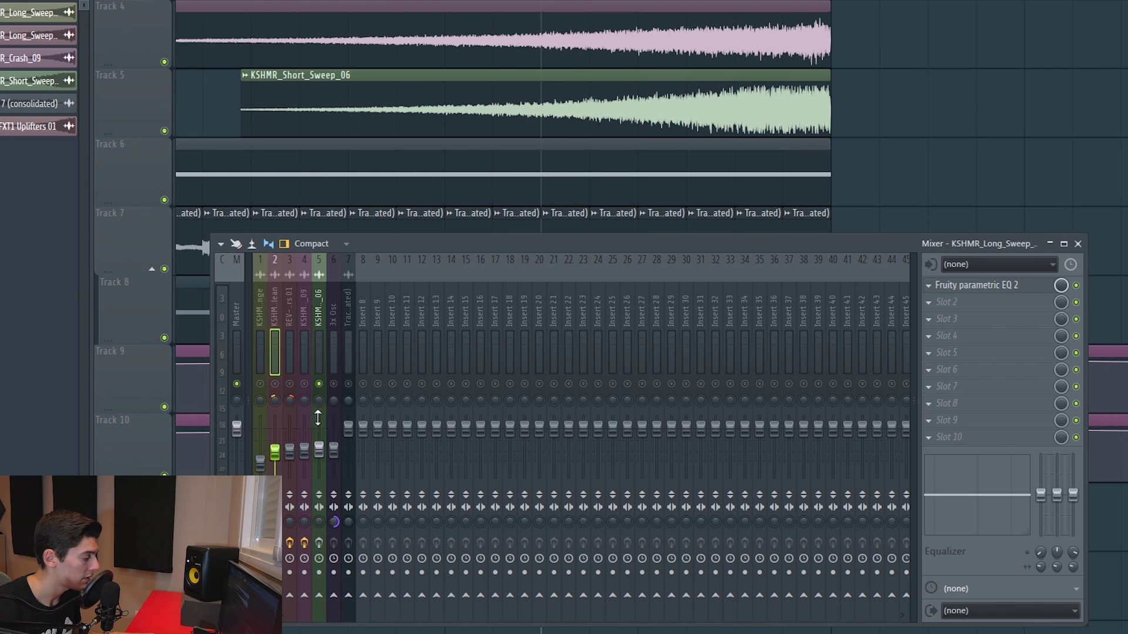
pyautogui.press('space')
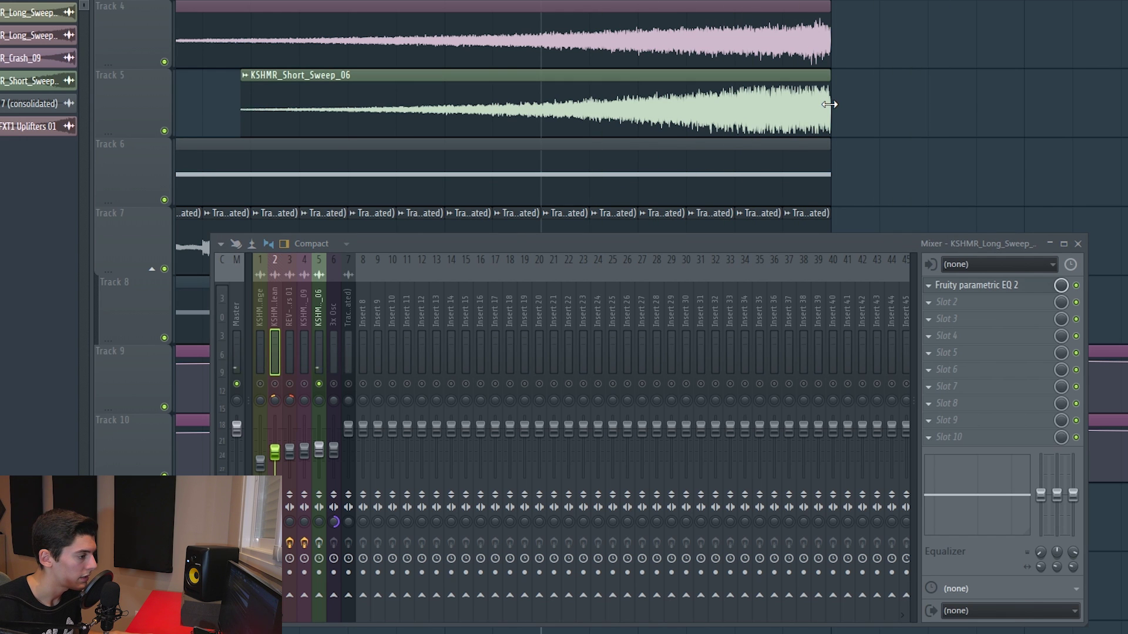
pyautogui.moveTo(825, 105); pyautogui.dragTo(820, 105)
# Set the declicking mode of KSHMR_Short_Sweep_06 to Transient (bleeding) and shorten the clip's end a little further.
pyautogui.doubleClick(742, 103)
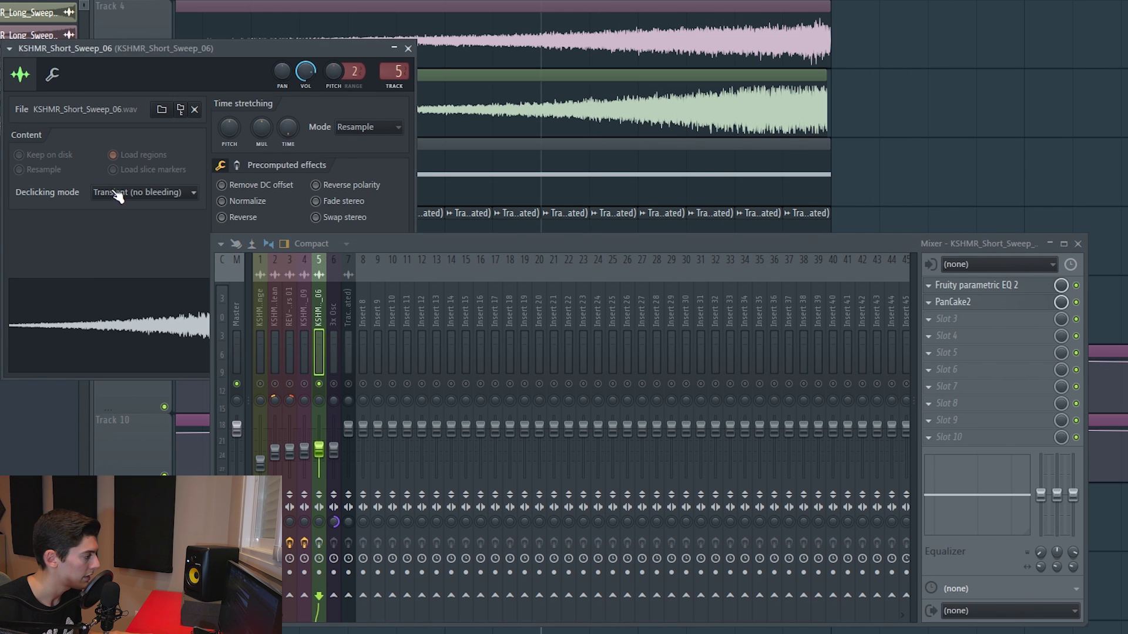
pyautogui.click(128, 194)
pyautogui.click(126, 237)
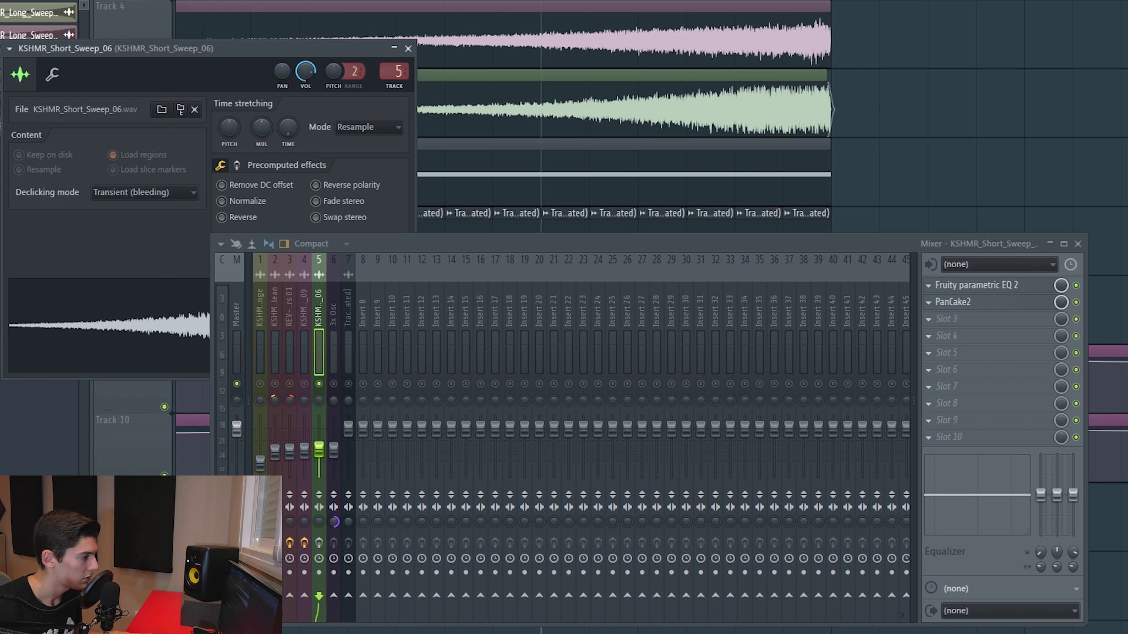
pyautogui.scroll(3, 845, 5)
pyautogui.moveTo(813, 102); pyautogui.dragTo(802, 102)
# Audition the end of the soloed REV-FXT1 Uplifters 01 clip and trim it slightly.
pyautogui.press('space')
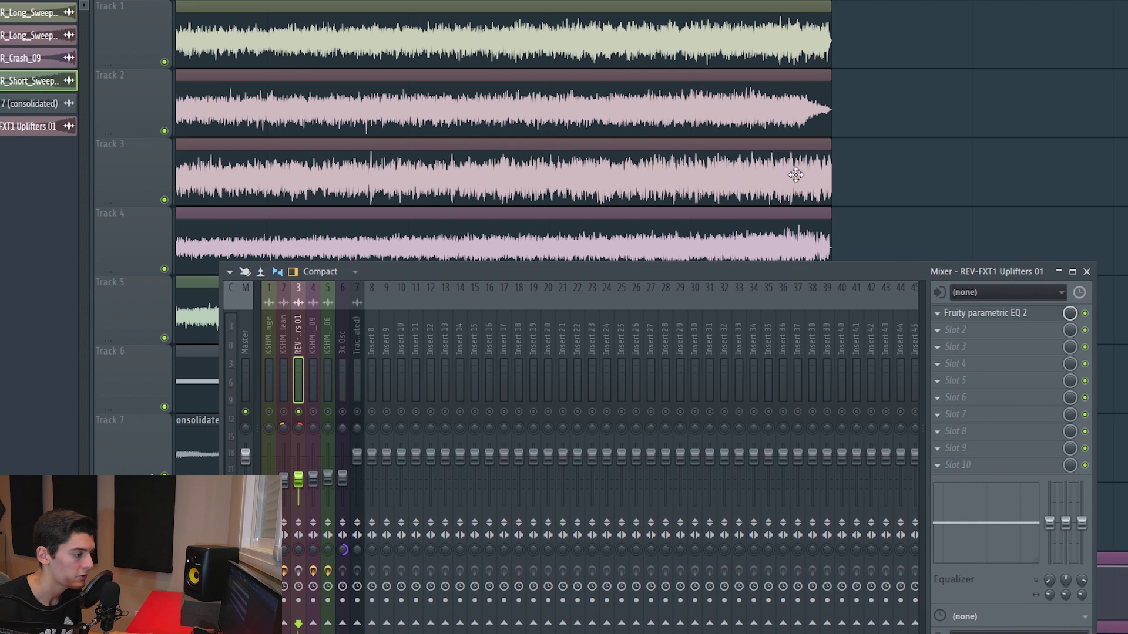
pyautogui.press('space')
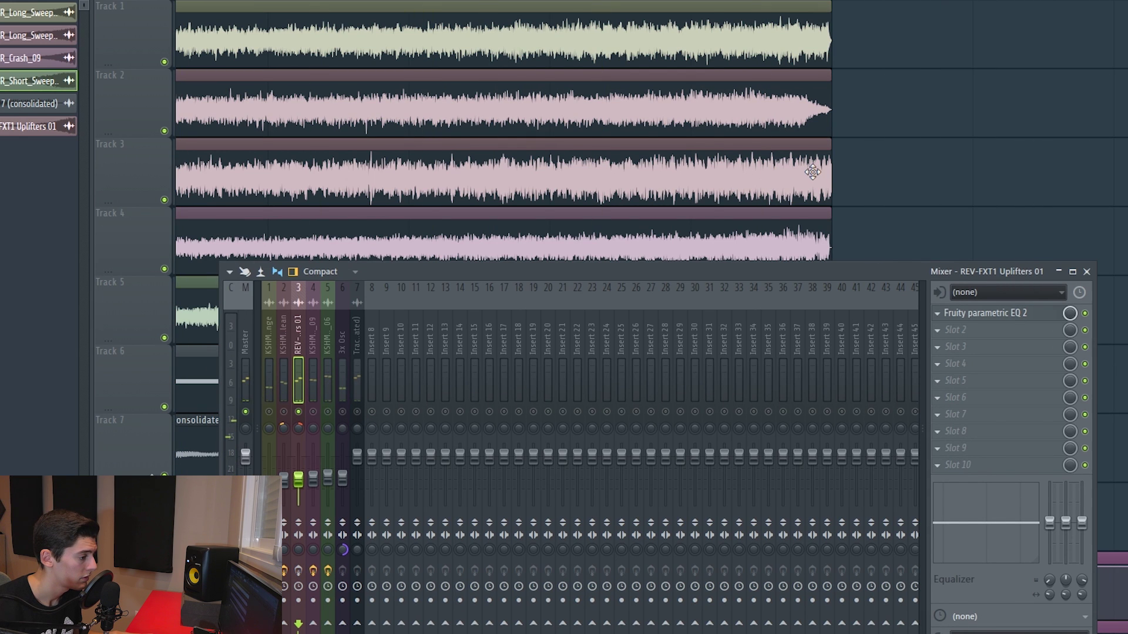
pyautogui.moveTo(815, 174); pyautogui.dragTo(809, 174)
# Set the declicking mode of REV-FXT1 Uplifters 01 to Generic (bleeding) and close its channel settings.
pyautogui.doubleClick(791, 174)
pyautogui.click(194, 270)
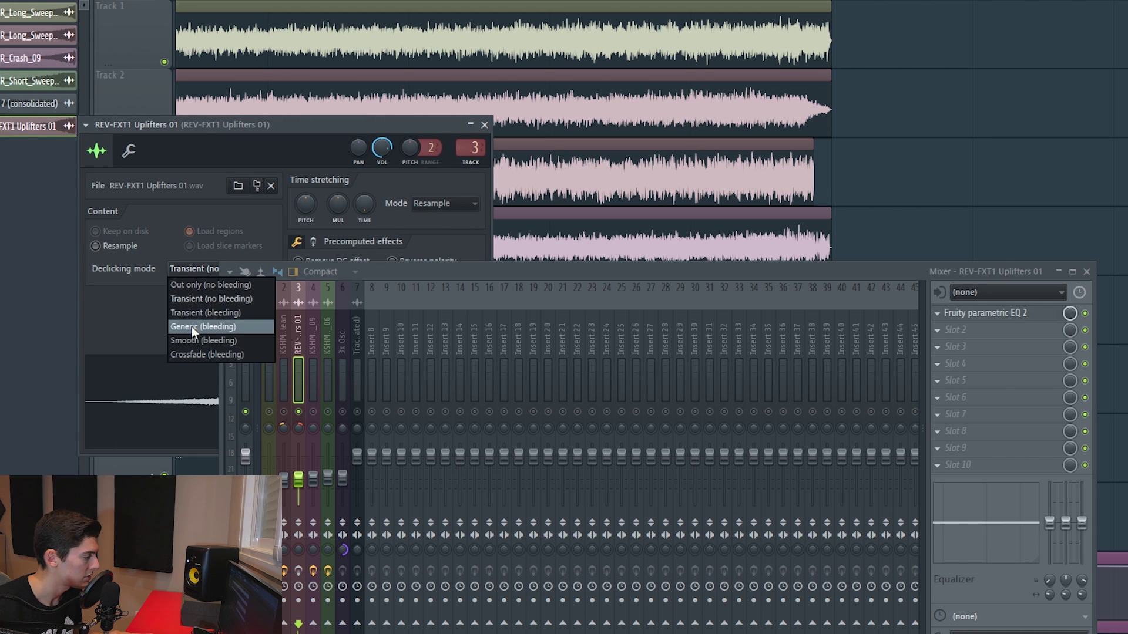
pyautogui.click(202, 324)
pyautogui.click(486, 125)
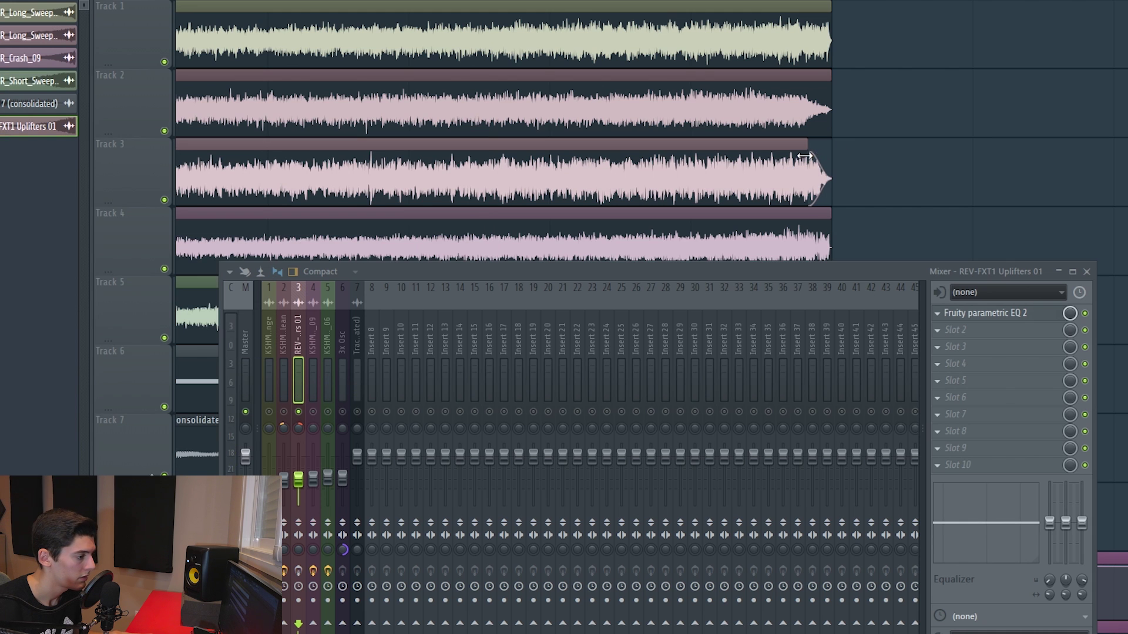
# Audition the soloed REV-FXT1 Uplifters 01 ending, and route mixer tracks 1 to 7 to insert 8.
pyautogui.press('space')
pyautogui.press('space')
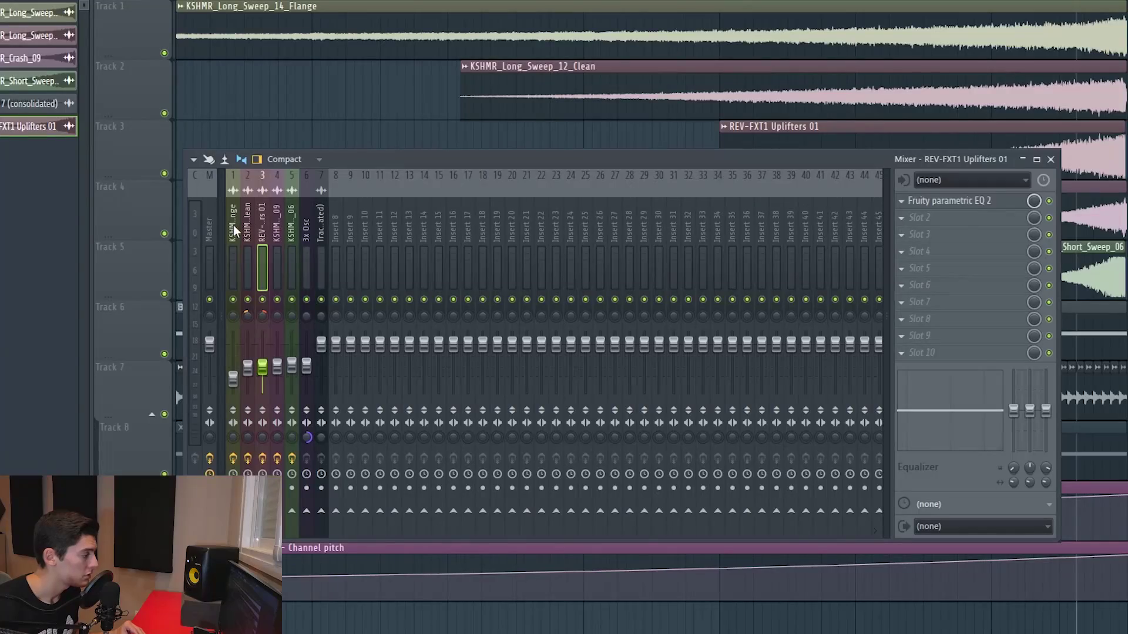
pyautogui.click(233, 224)
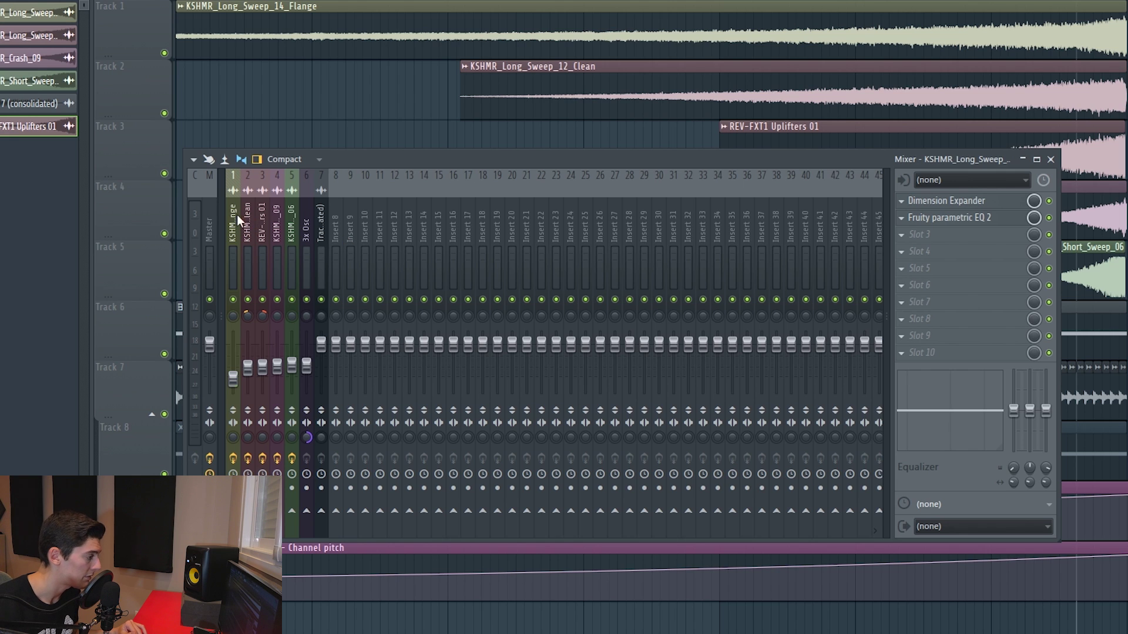
pyautogui.keyDown('shift'); pyautogui.click(280, 227); pyautogui.keyUp('shift')
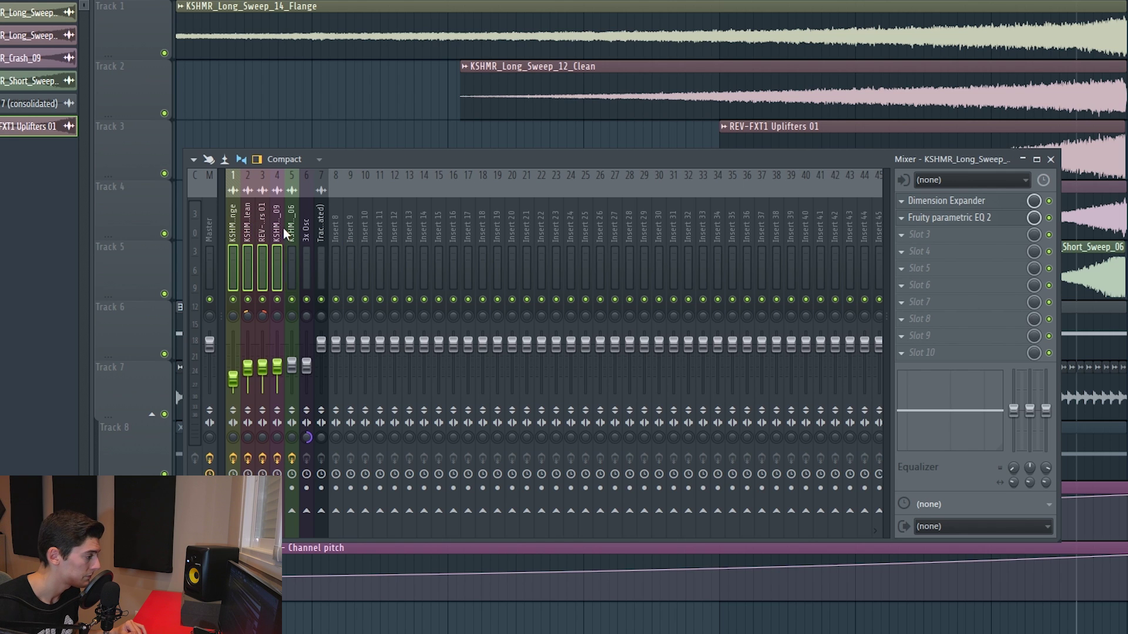
pyautogui.rightClick(335, 511)
pyautogui.click(363, 536)
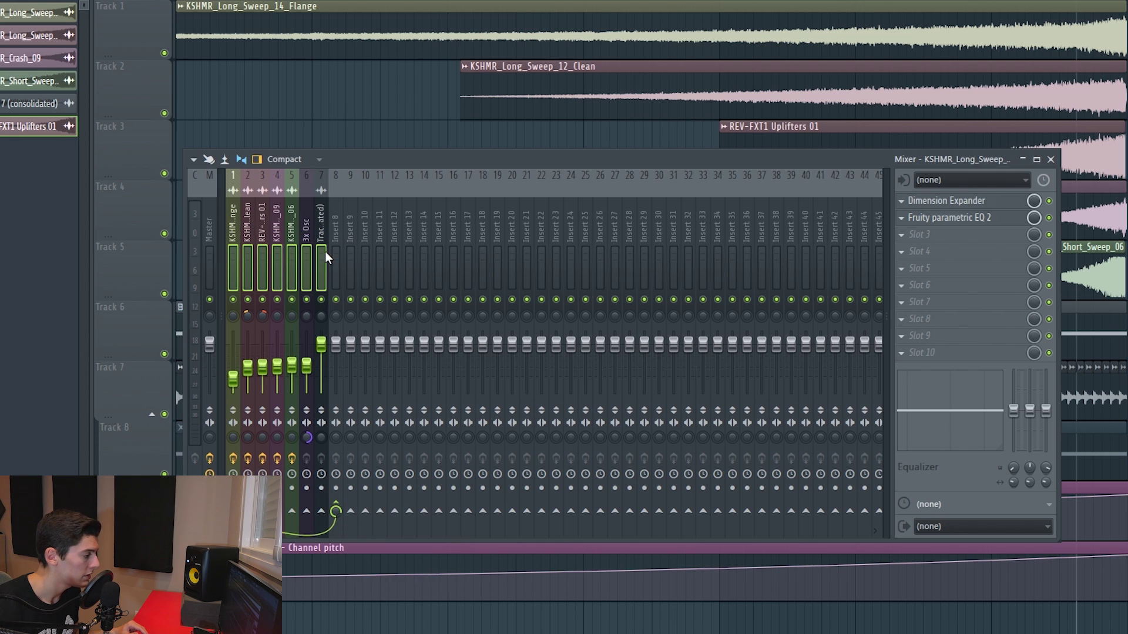
# Rename mixer insert 8 as FX.
pyautogui.click(333, 231)
pyautogui.rightClick(333, 229)
pyautogui.click(381, 403)
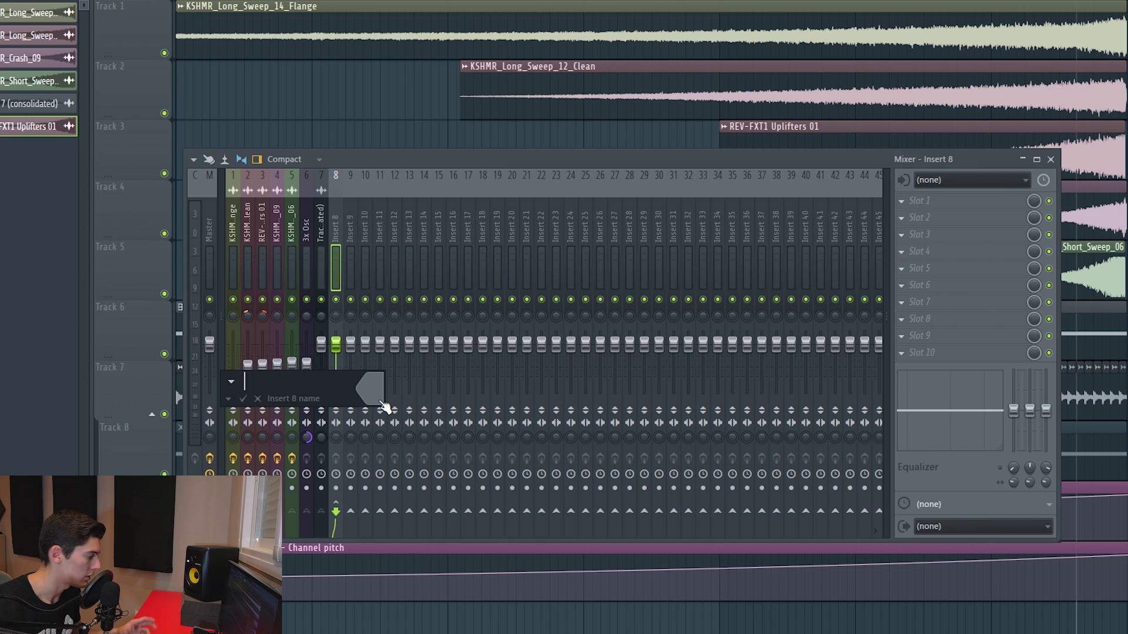
pyautogui.press('Return')
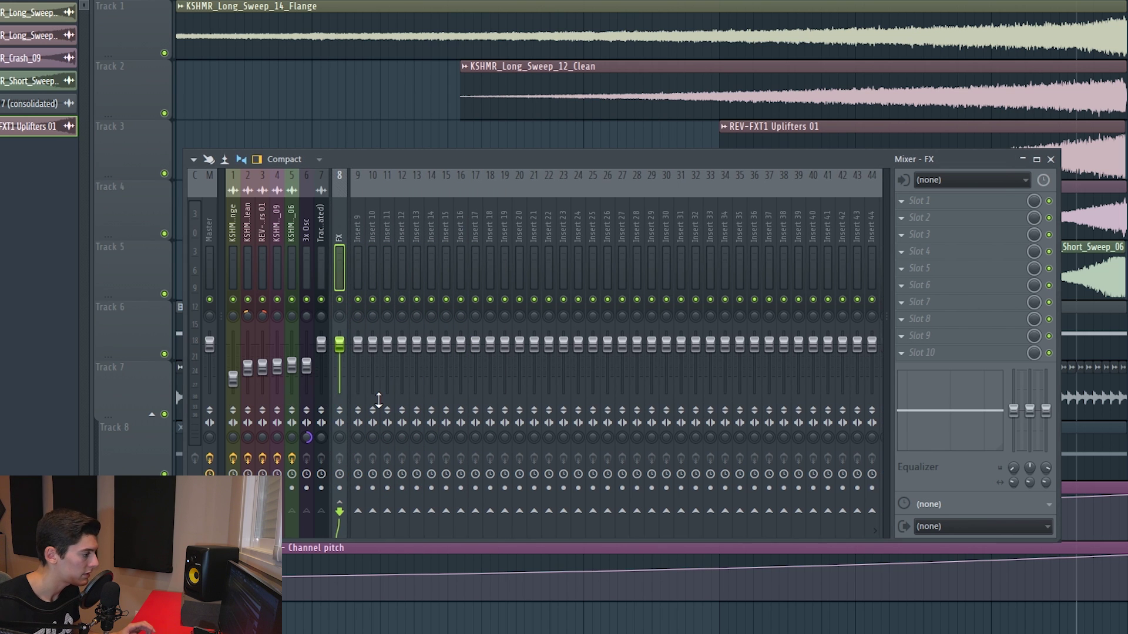
# Add Fruity parametric EQ 2 to the first slot of the FX track and cut band 5 slightly at about 922 Hz.
pyautogui.click(919, 216)
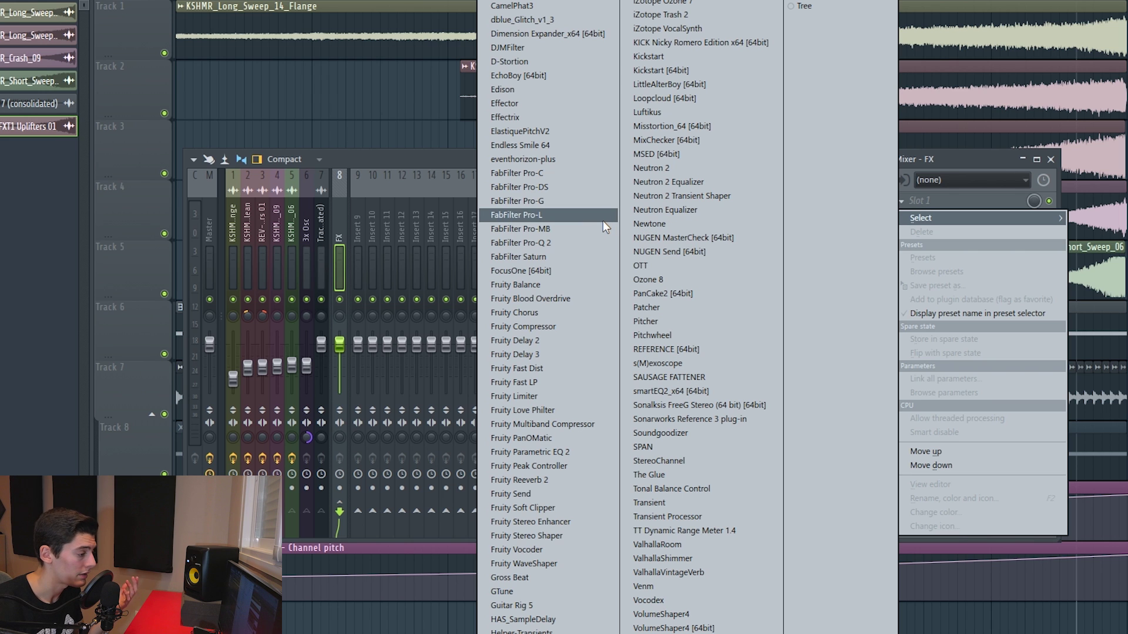
pyautogui.click(582, 452)
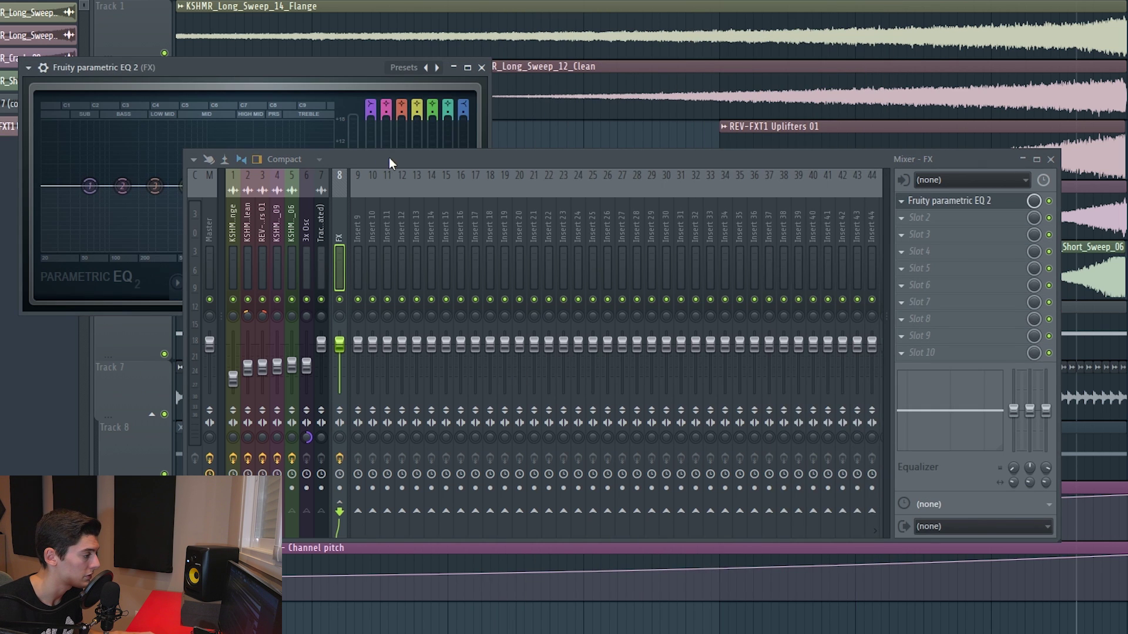
pyautogui.moveTo(388, 157); pyautogui.dragTo(354, 274)
pyautogui.moveTo(555, 172); pyautogui.dragTo(537, 178)
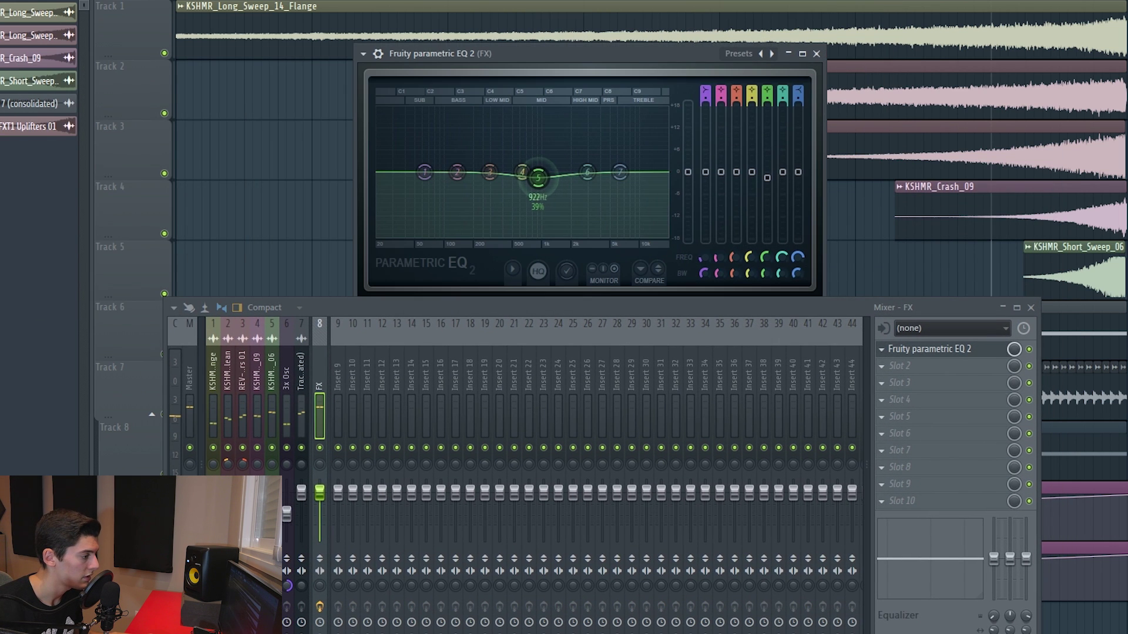
pyautogui.press('space')
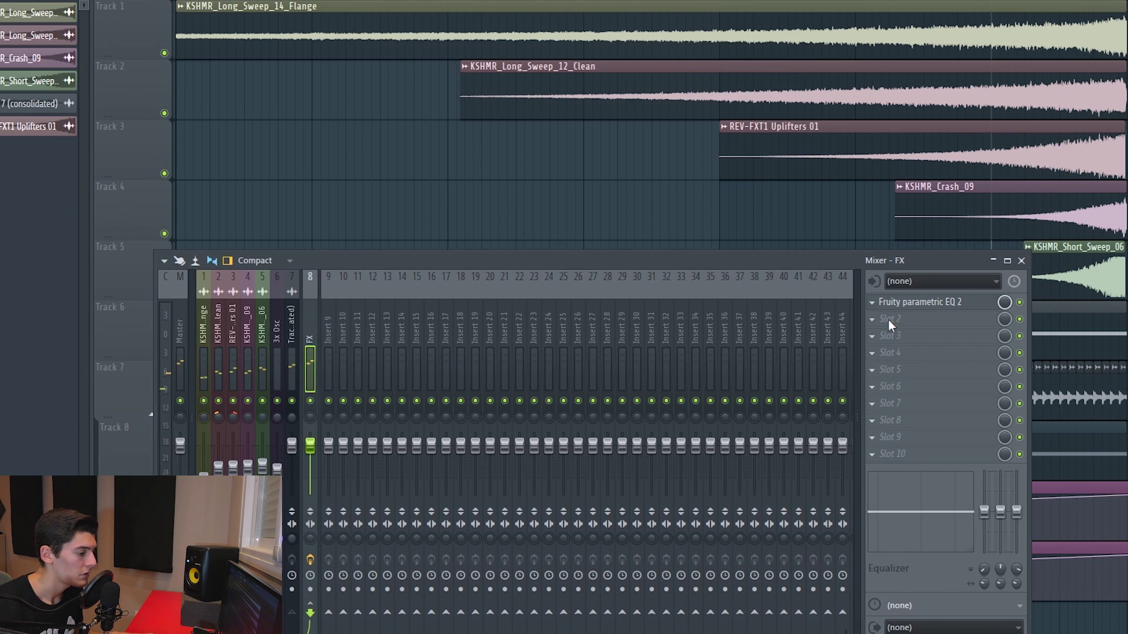
# Add Fruity Delay 2 to the second slot of the FX track and choose a preset delay time.
pyautogui.click(888, 320)
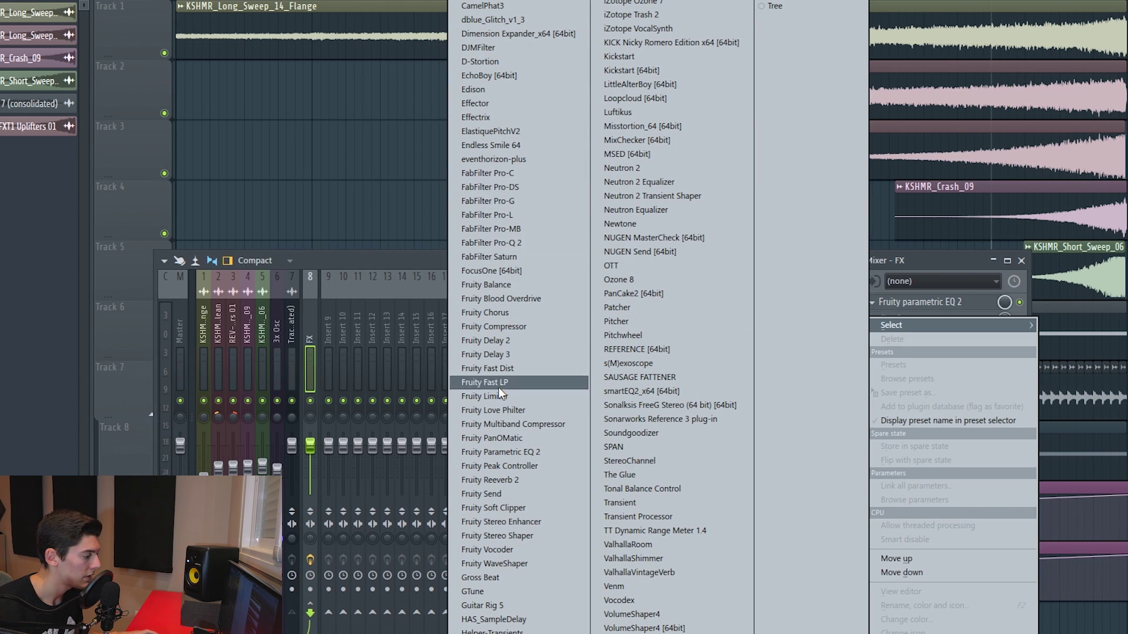
pyautogui.click(494, 354)
pyautogui.rightClick(569, 96)
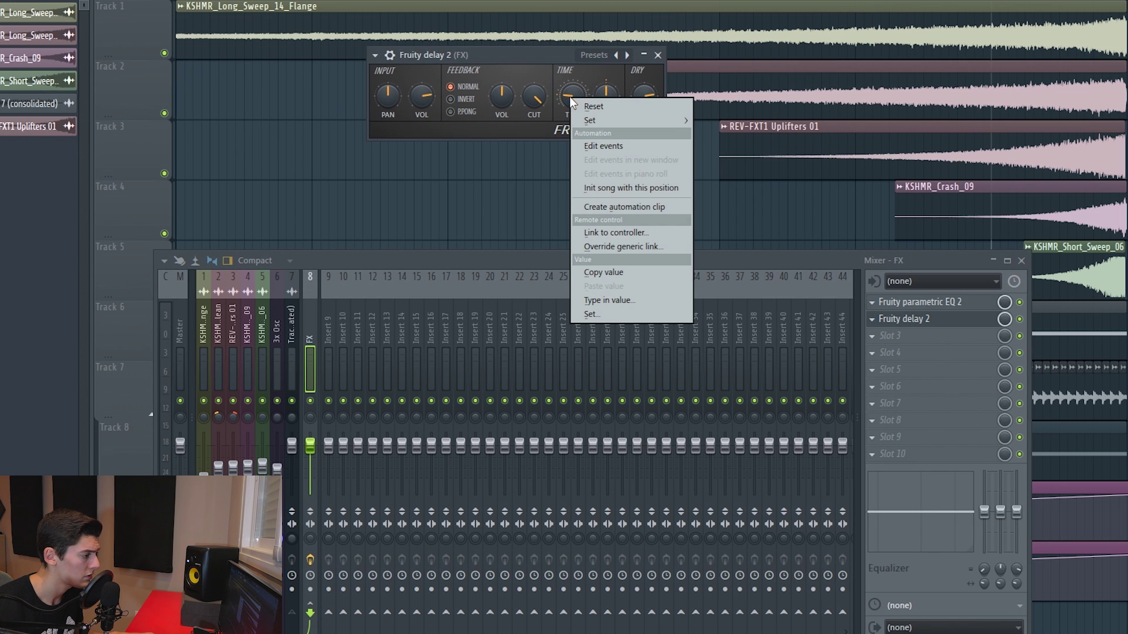
pyautogui.moveTo(658, 120)
pyautogui.click(720, 134)
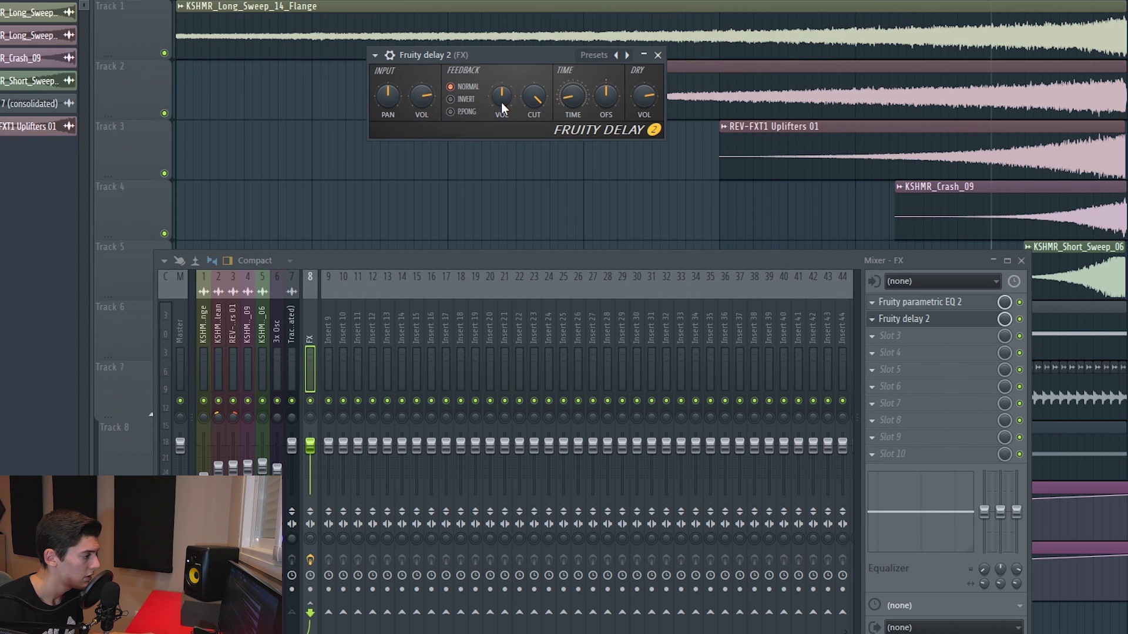
# Set Fruity Delay 2's feedback mode to ping pong and lower its input volume during playback.
pyautogui.press('space')
pyautogui.moveTo(503, 58); pyautogui.dragTo(506, 58)
pyautogui.click(469, 112)
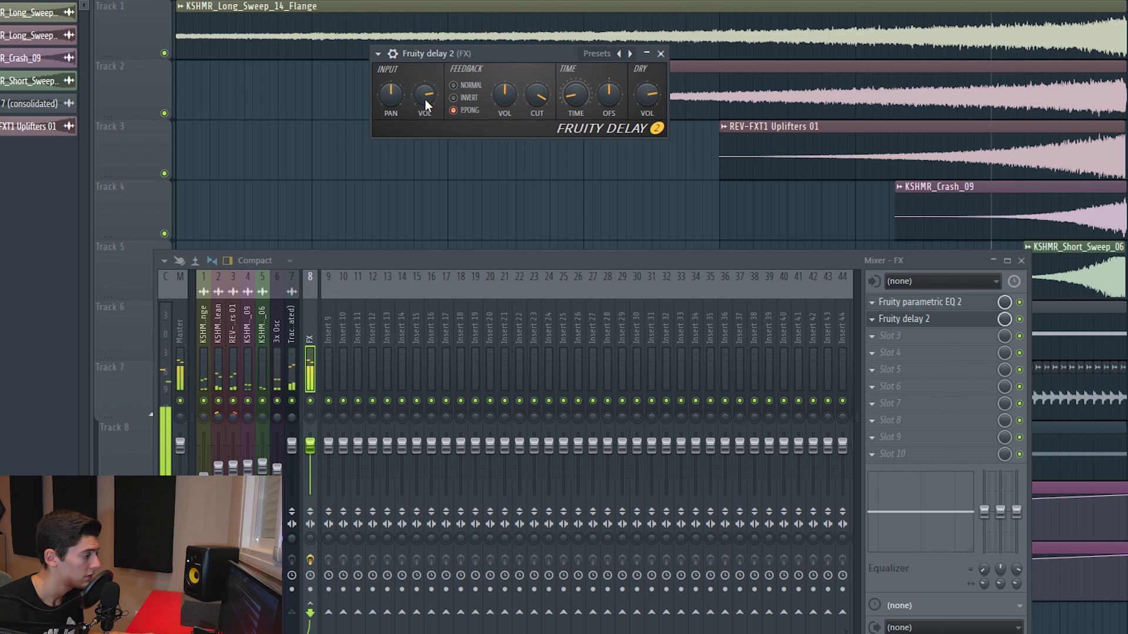
pyautogui.moveTo(425, 99); pyautogui.dragTo(425, 103)
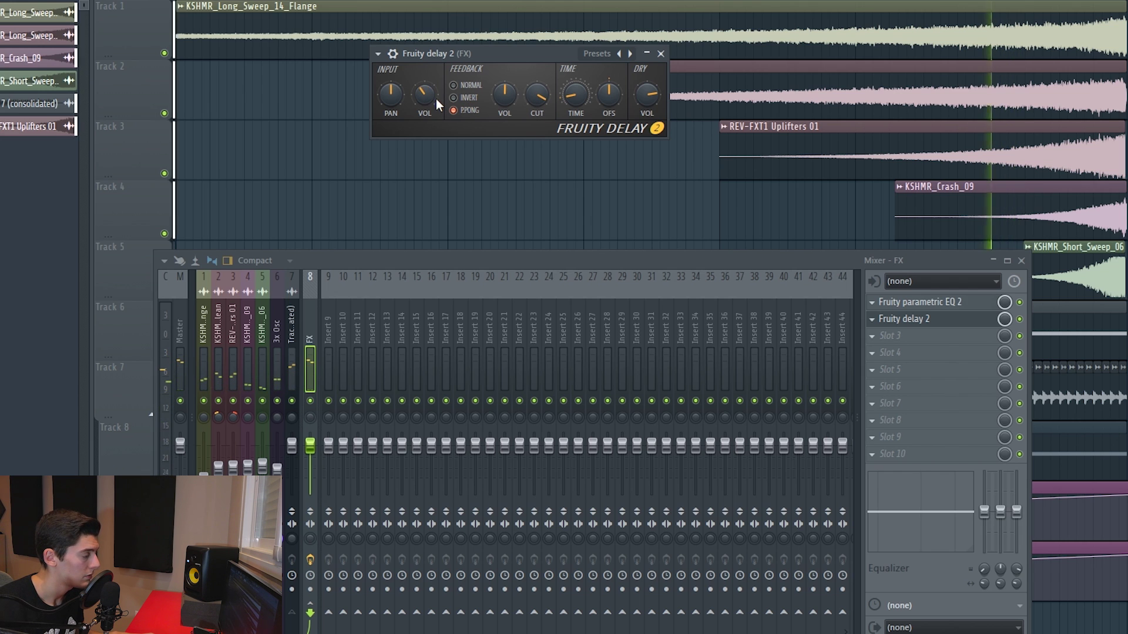
# Add Fruity Reeverb 2 to the third slot of the FX track, reduce its high cut and set the low cut to 422 Hz.
pyautogui.click(890, 335)
pyautogui.moveTo(940, 327)
pyautogui.click(519, 481)
pyautogui.moveTo(256, 105); pyautogui.dragTo(456, 55)
pyautogui.moveTo(399, 122); pyautogui.dragTo(407, 173)
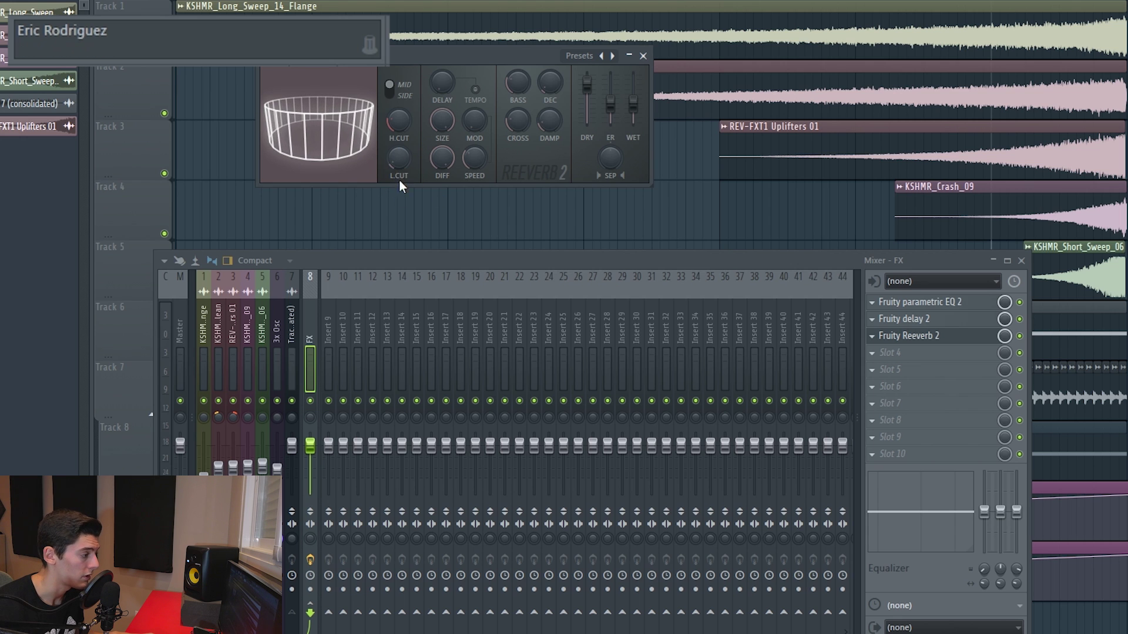
pyautogui.moveTo(397, 166); pyautogui.dragTo(397, 158)
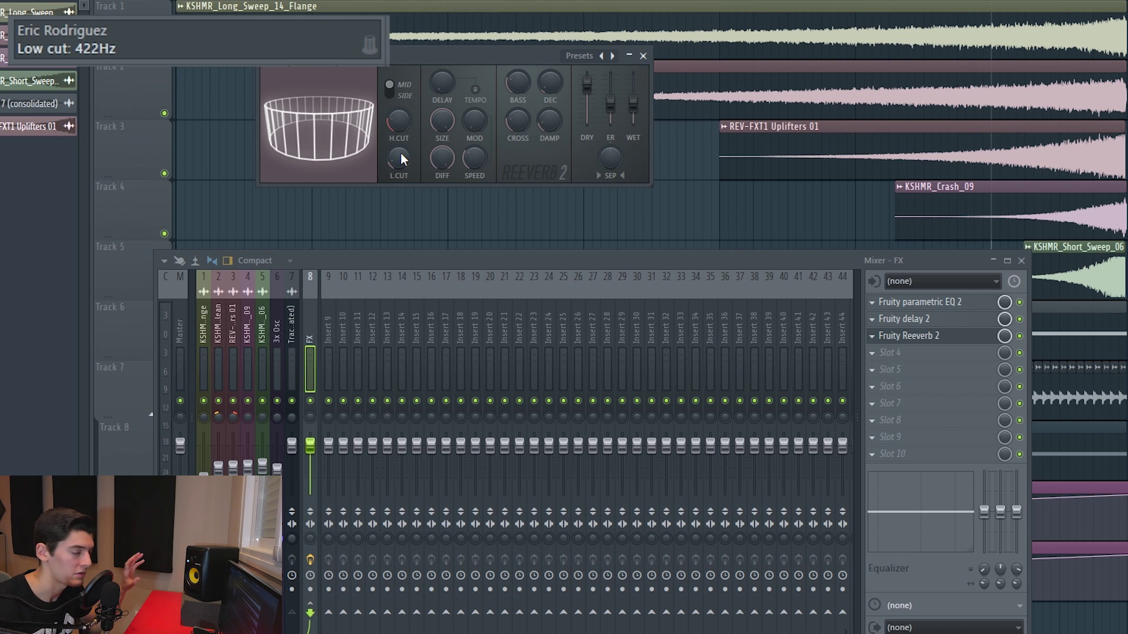
pyautogui.moveTo(549, 82); pyautogui.dragTo(499, 61)
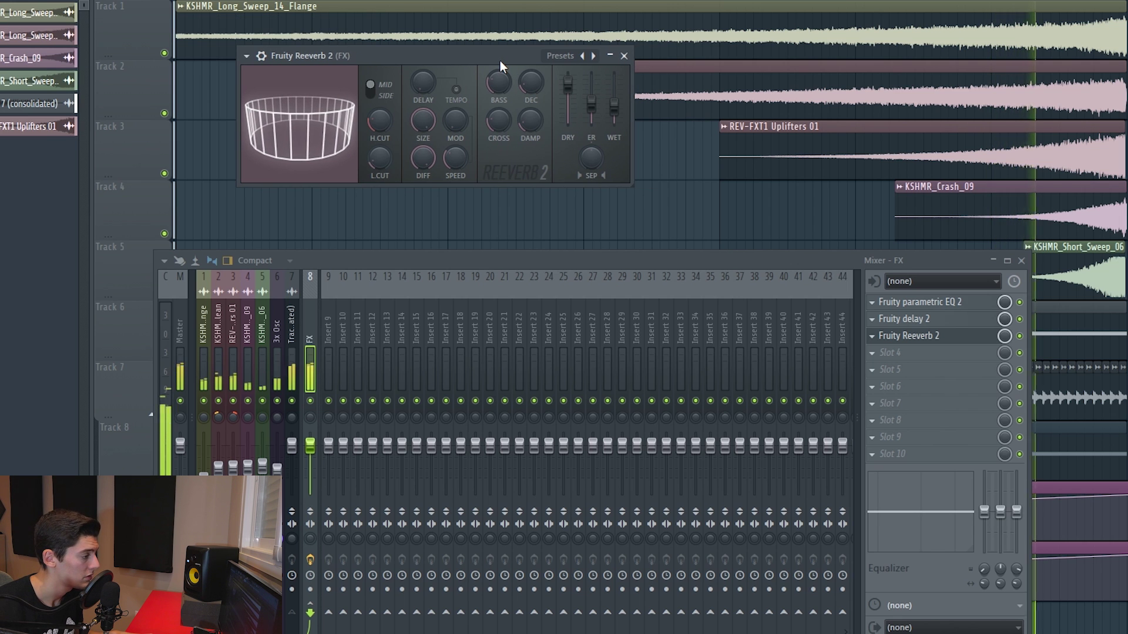
pyautogui.click(624, 56)
# Create an automation clip for the wet level of Fruity Reeverb 2 on the FX track.
pyautogui.moveTo(671, 262); pyautogui.dragTo(688, 324)
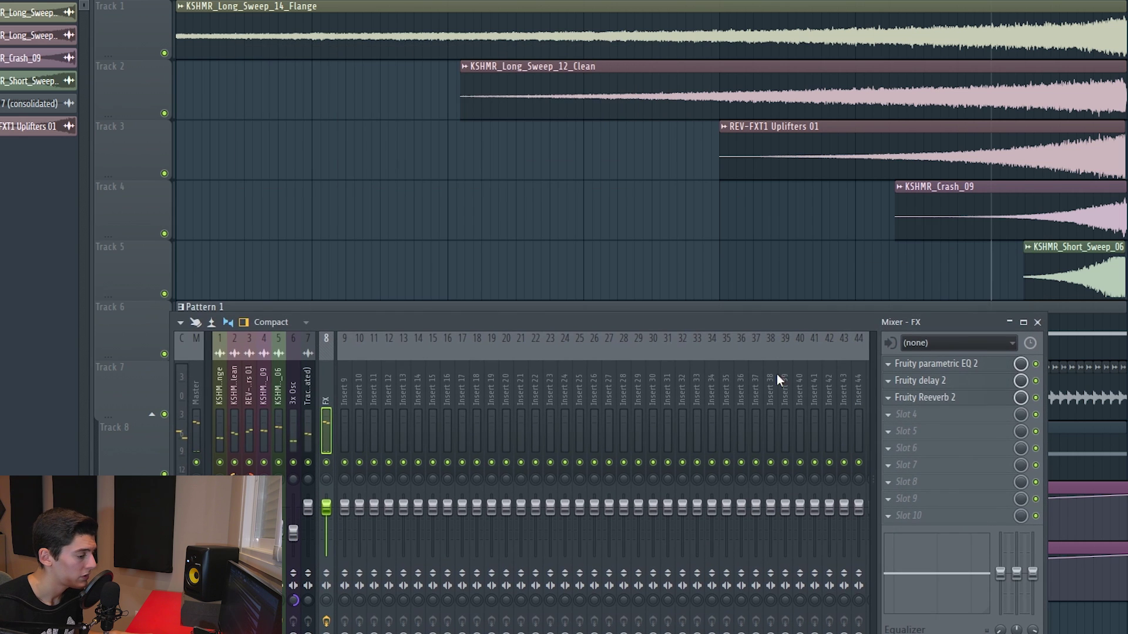
pyautogui.click(927, 398)
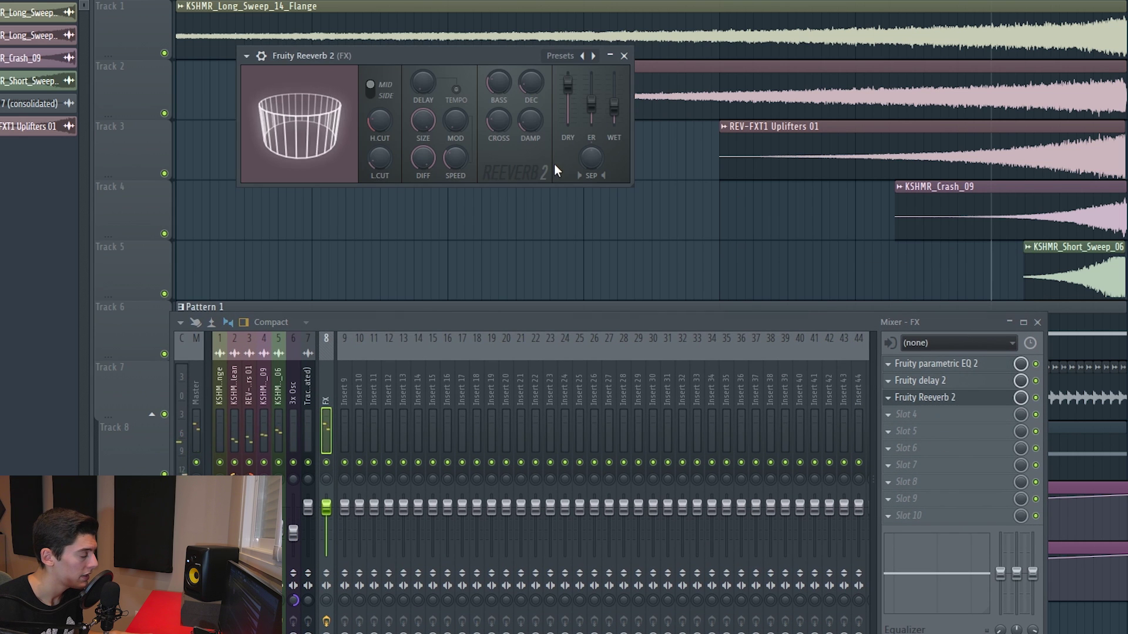
pyautogui.rightClick(616, 108)
pyautogui.click(646, 206)
pyautogui.click(623, 56)
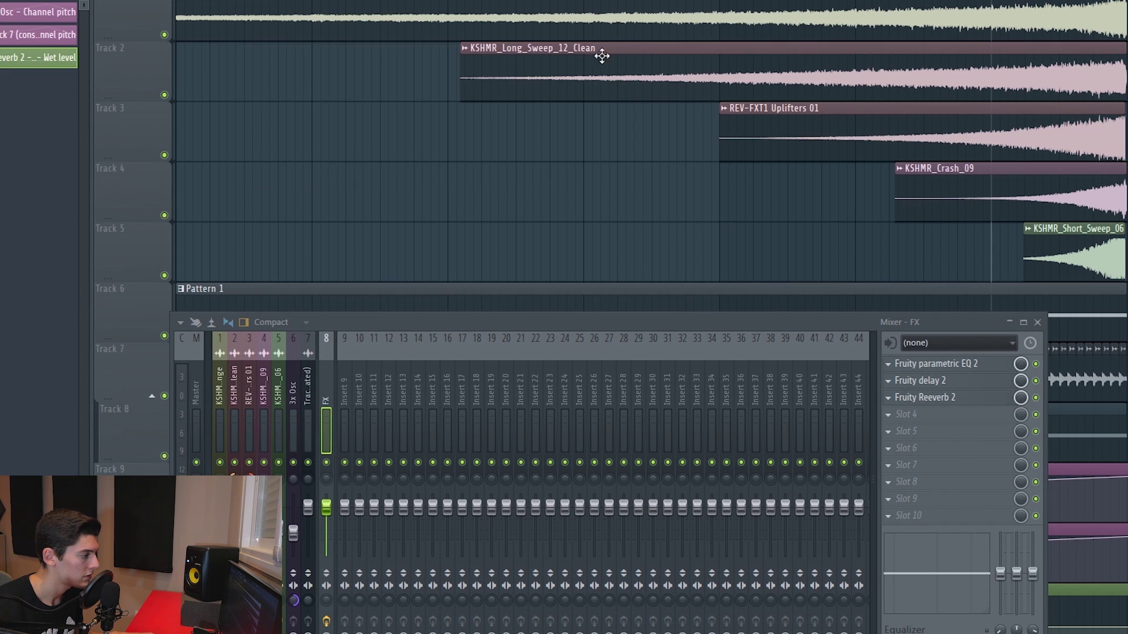
# Shape the reverb wet level automation to rise until the build-up's end and fall back to 34%, and play it.
pyautogui.scroll(-6, 576, 64)
pyautogui.scroll(-2, 579, 111)
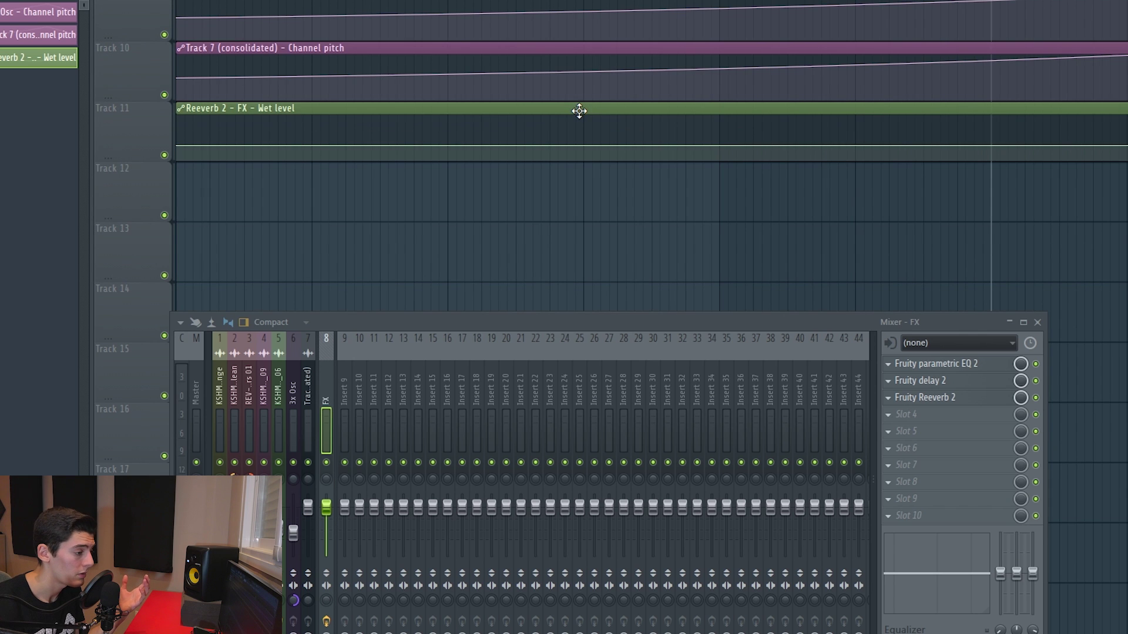
pyautogui.scroll(1, 805, 215)
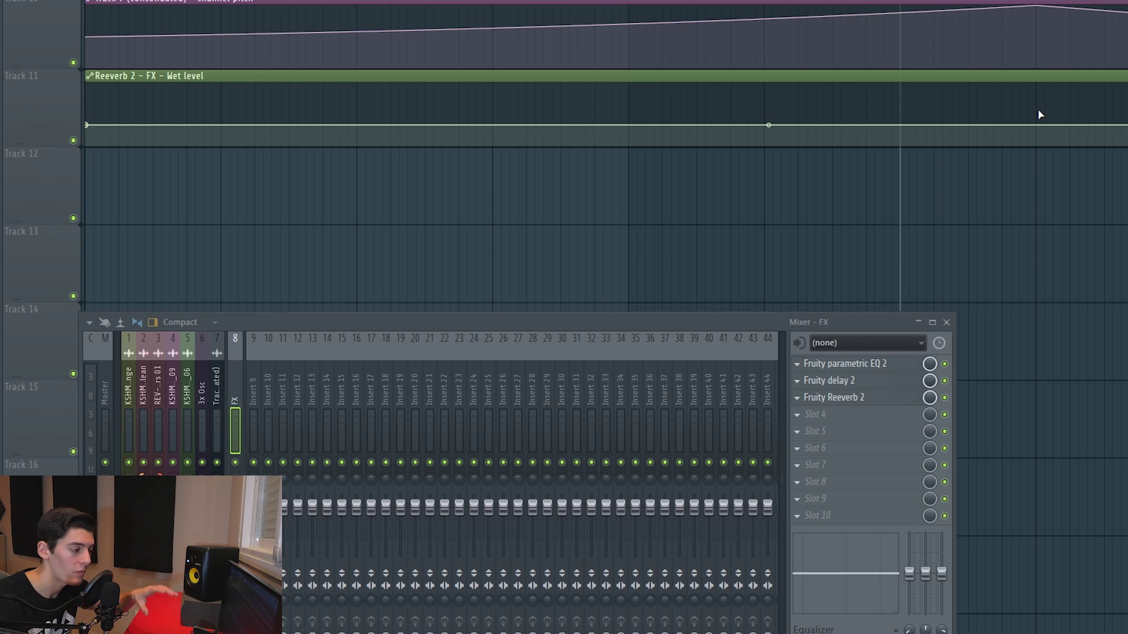
pyautogui.rightClick(1037, 110)
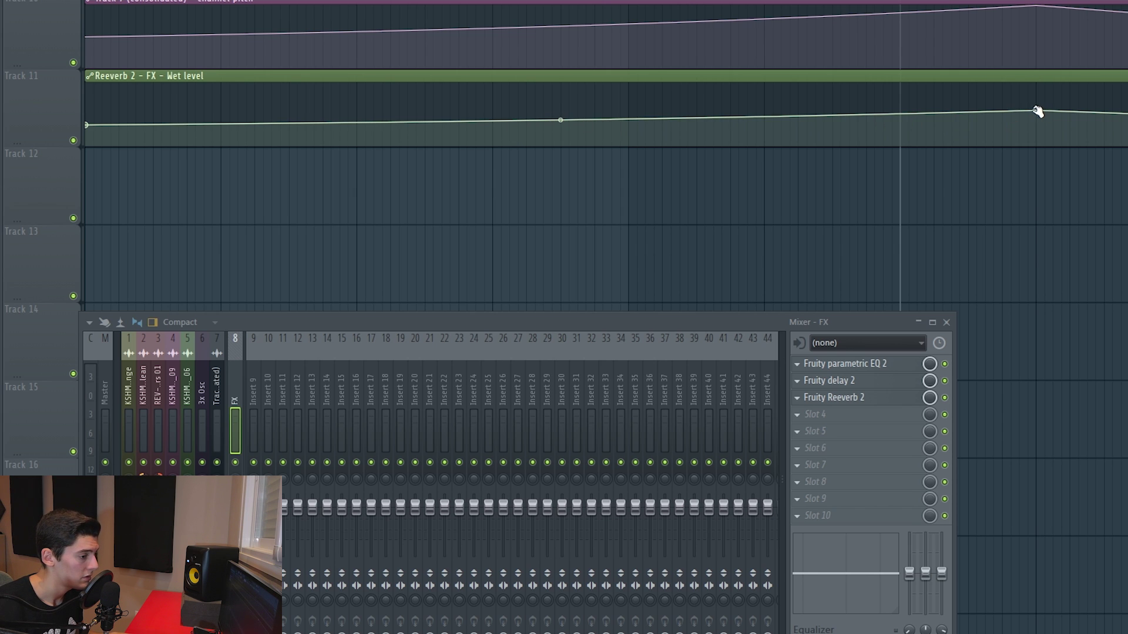
pyautogui.rightClick(1020, 131)
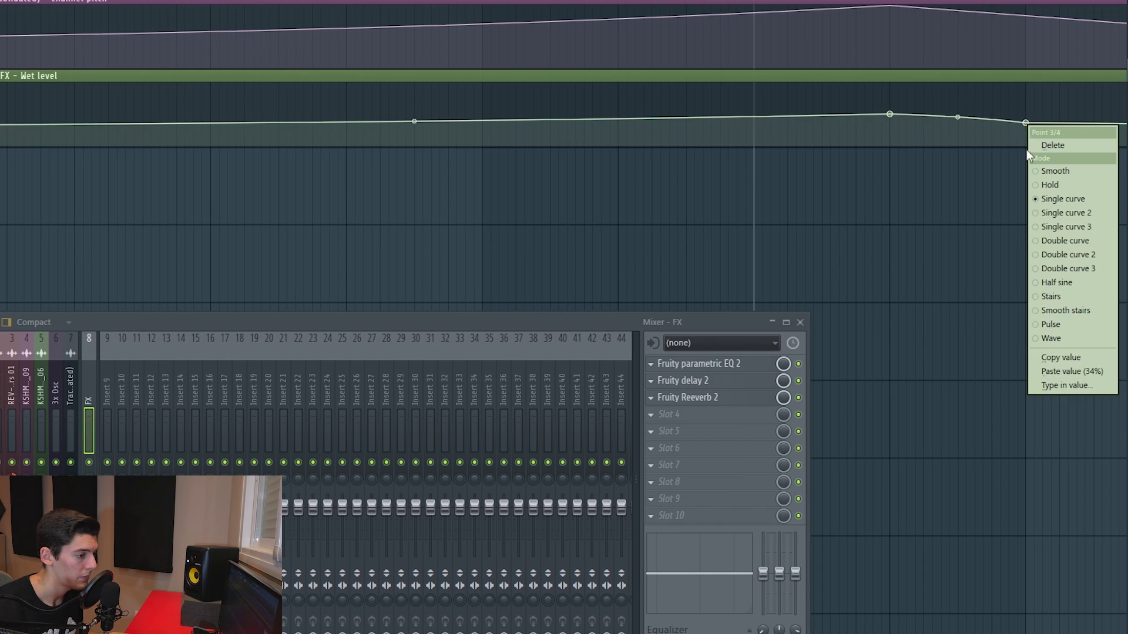
pyautogui.click(1055, 371)
pyautogui.press('space')
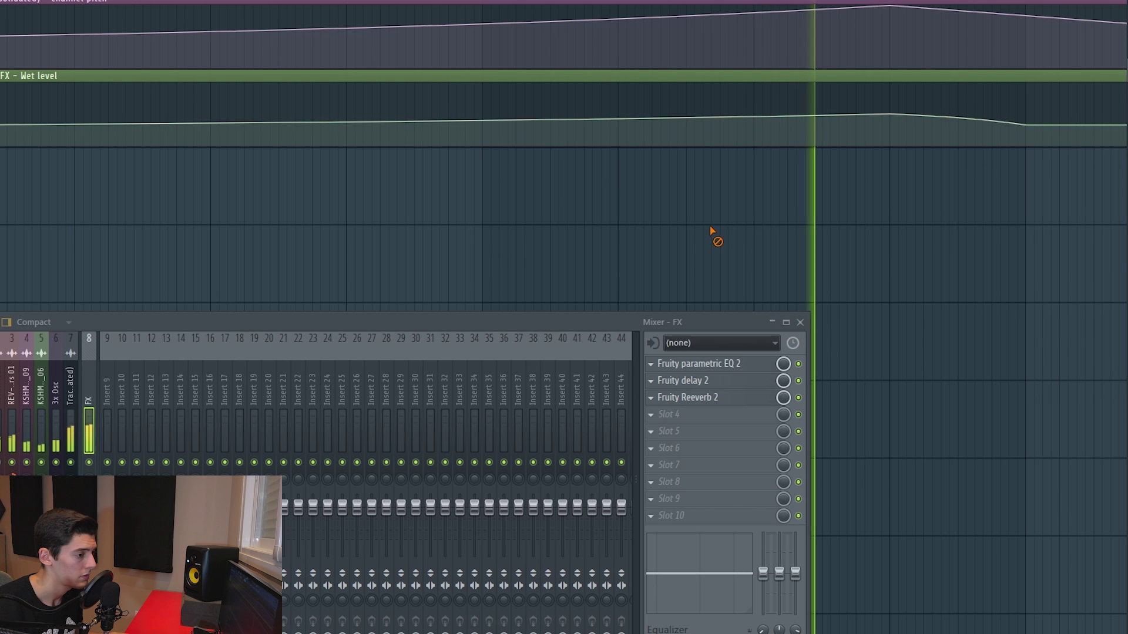
# Add a second Fruity parametric EQ 2 to the fourth slot of the FX track and lower one of its bands.
pyautogui.scroll(5, 661, 233)
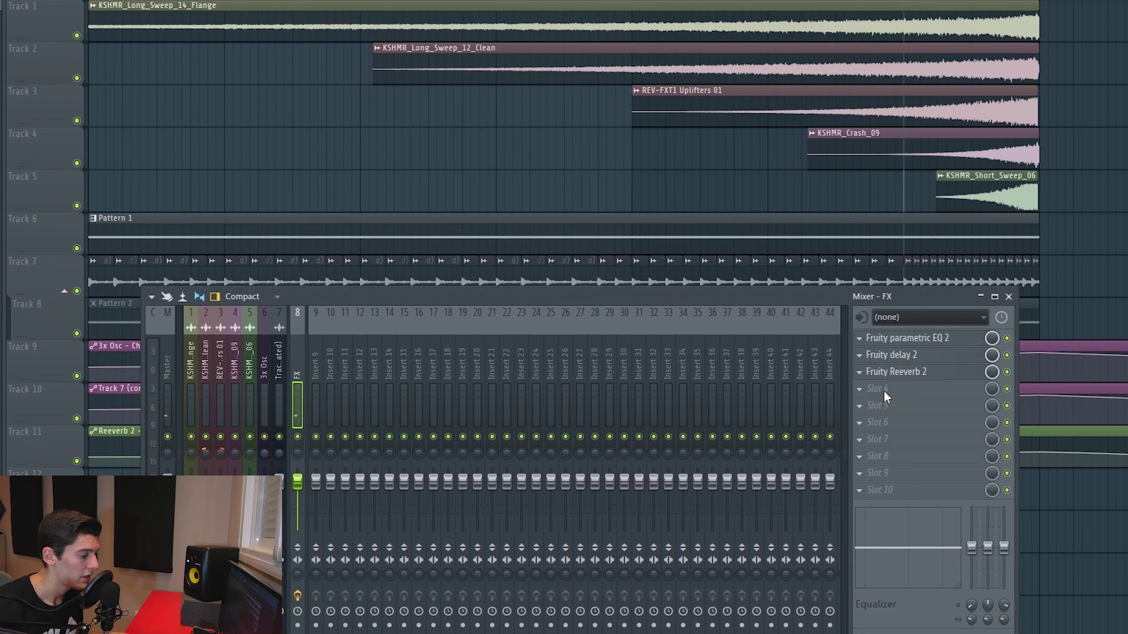
pyautogui.click(885, 396)
pyautogui.click(488, 549)
pyautogui.moveTo(390, 103); pyautogui.dragTo(476, 76)
pyautogui.moveTo(362, 191); pyautogui.dragTo(350, 203)
pyautogui.moveTo(348, 204); pyautogui.dragTo(348, 206)
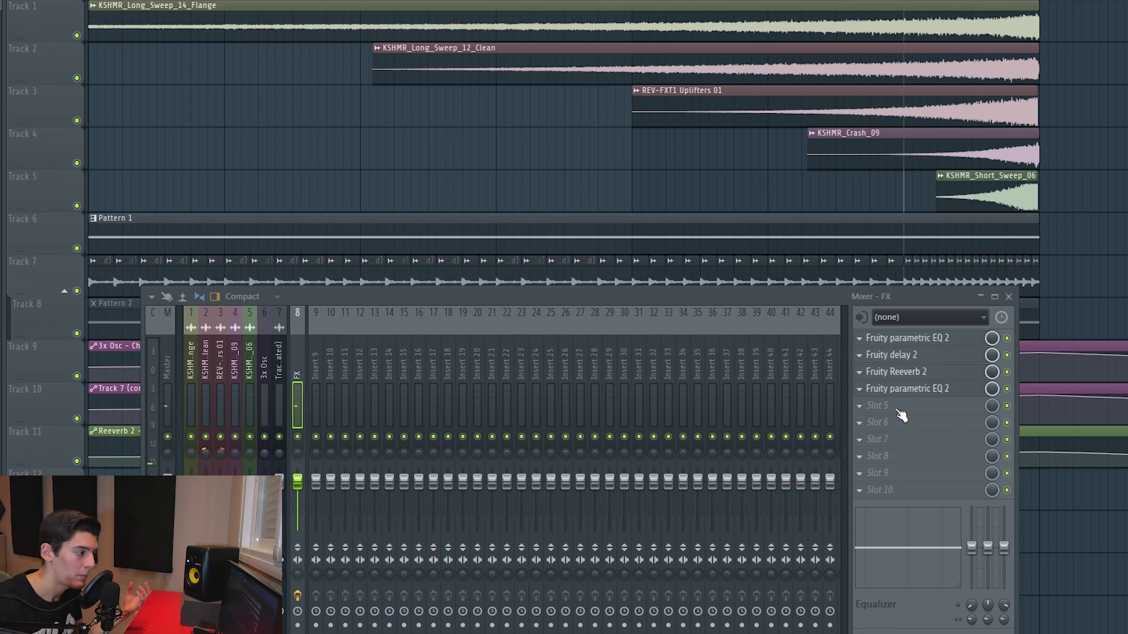
# Add The Glue compressor to the fifth slot of the FX track and load its smooth strings preset.
pyautogui.click(896, 411)
pyautogui.moveTo(901, 321)
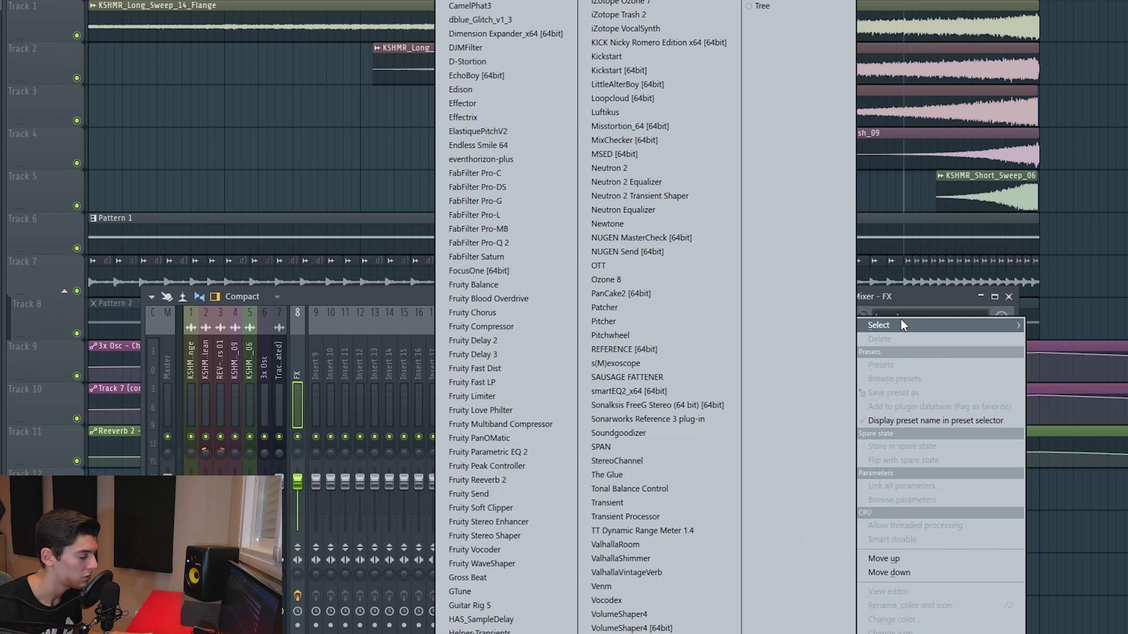
pyautogui.click(642, 461)
pyautogui.moveTo(125, 146); pyautogui.dragTo(233, 28)
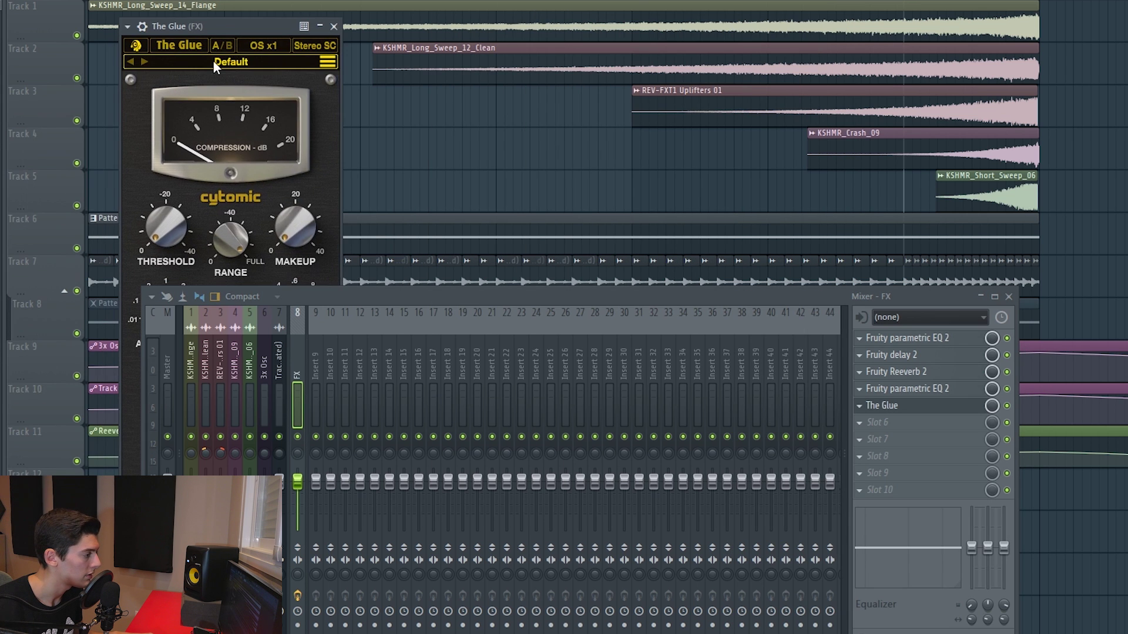
pyautogui.click(213, 59)
pyautogui.moveTo(346, 80)
pyautogui.moveTo(434, 276)
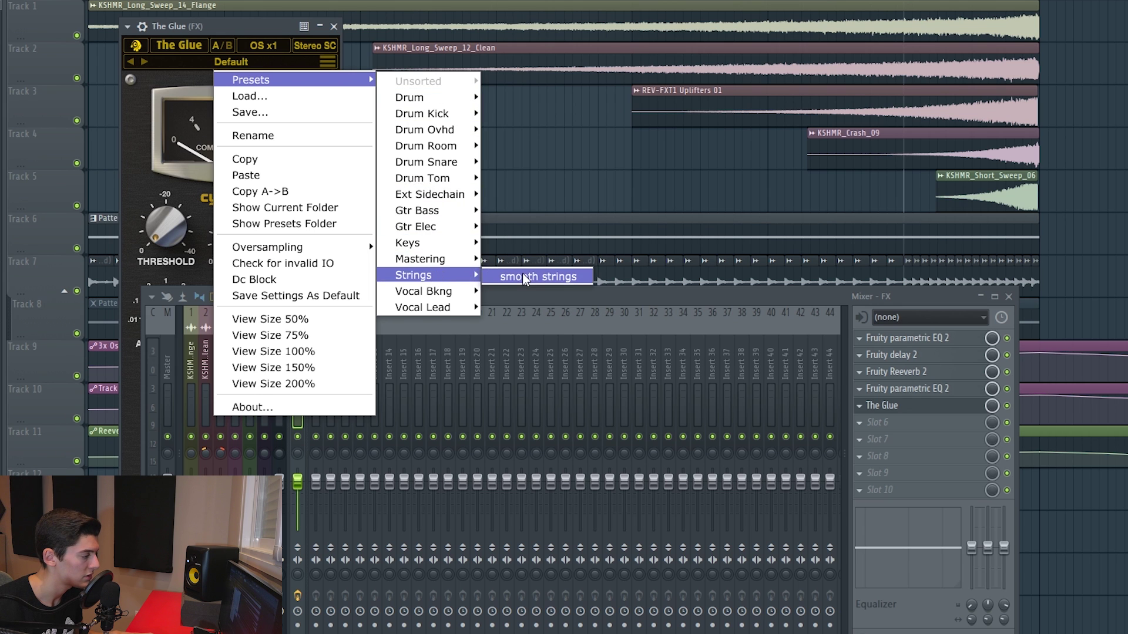
pyautogui.click(529, 276)
pyautogui.moveTo(214, 27); pyautogui.dragTo(158, 0)
pyautogui.moveTo(277, 297); pyautogui.dragTo(345, 296)
# Add L1 limiter Stereo to the sixth slot of the FX track and adjust its linked threshold and output ceiling during playback.
pyautogui.press('space')
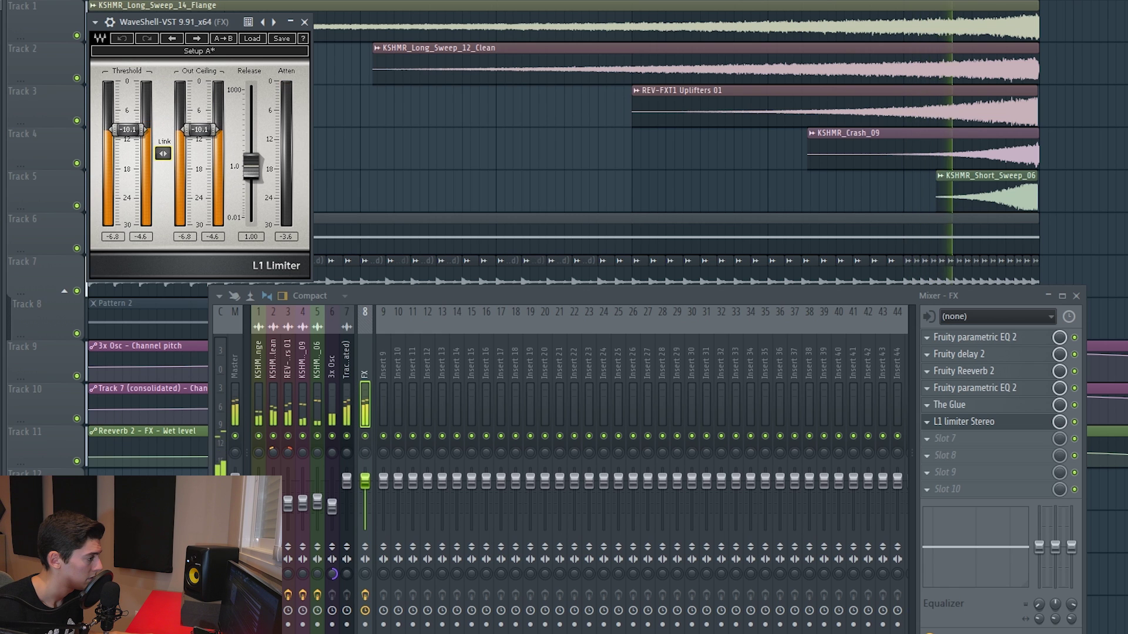
pyautogui.moveTo(163, 154); pyautogui.dragTo(163, 150)
pyautogui.press('space')
pyautogui.click(297, 26)
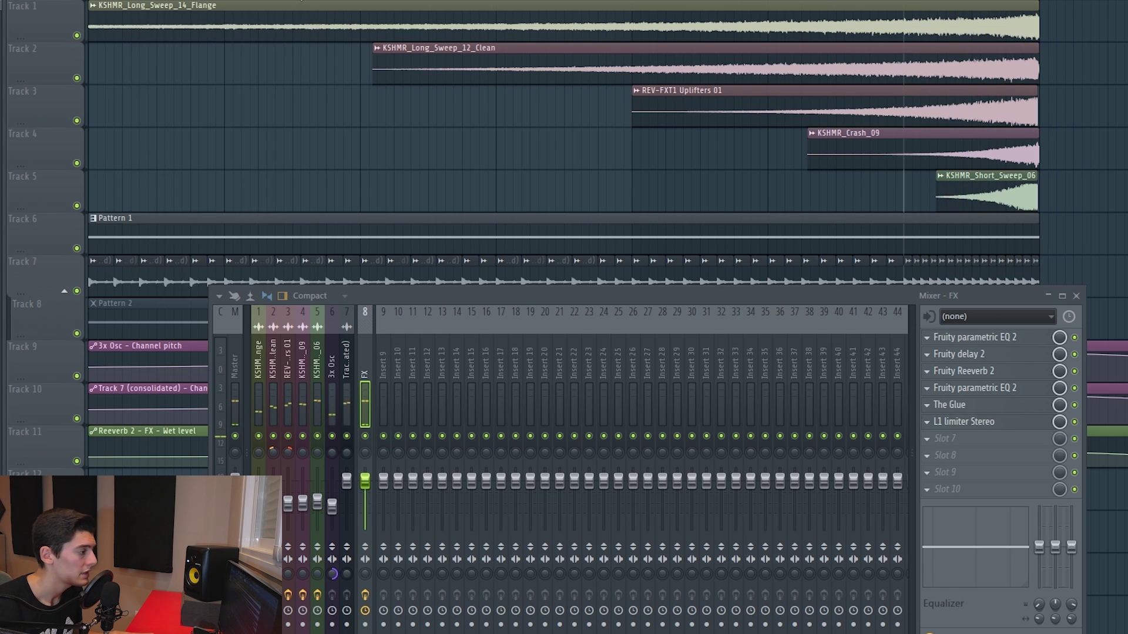